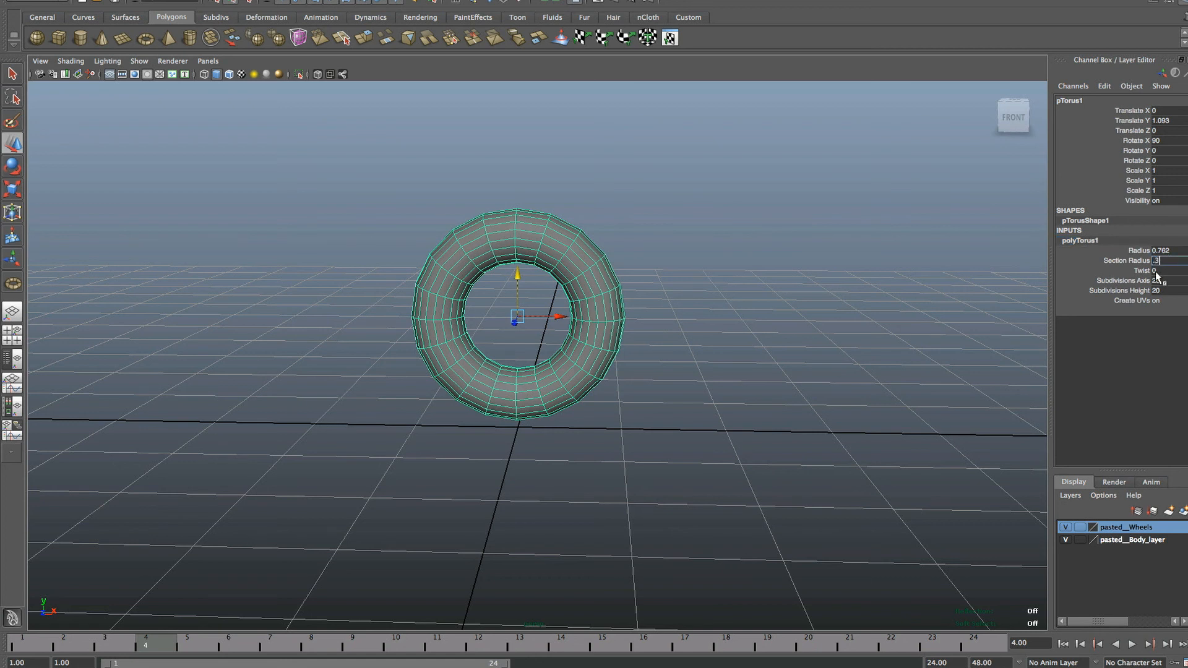
Set the torus's section radius to 0.3 and its axis and height subdivisions to 24.
key(Tab)
alt+drag(537, 205, 710, 267)
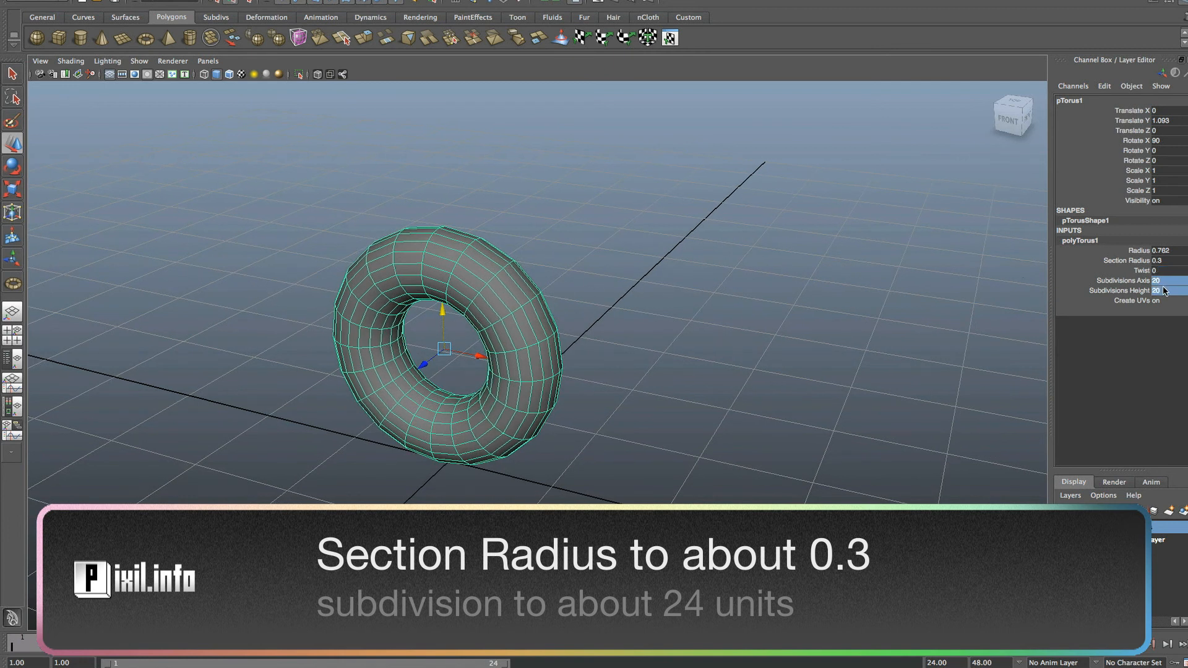
text(24)
key(Tab)
alt+drag(459, 385, 440, 413)
Select all the torus faces behind the centre line in the top view and delete them, keeping the front half.
right_click(558, 368)
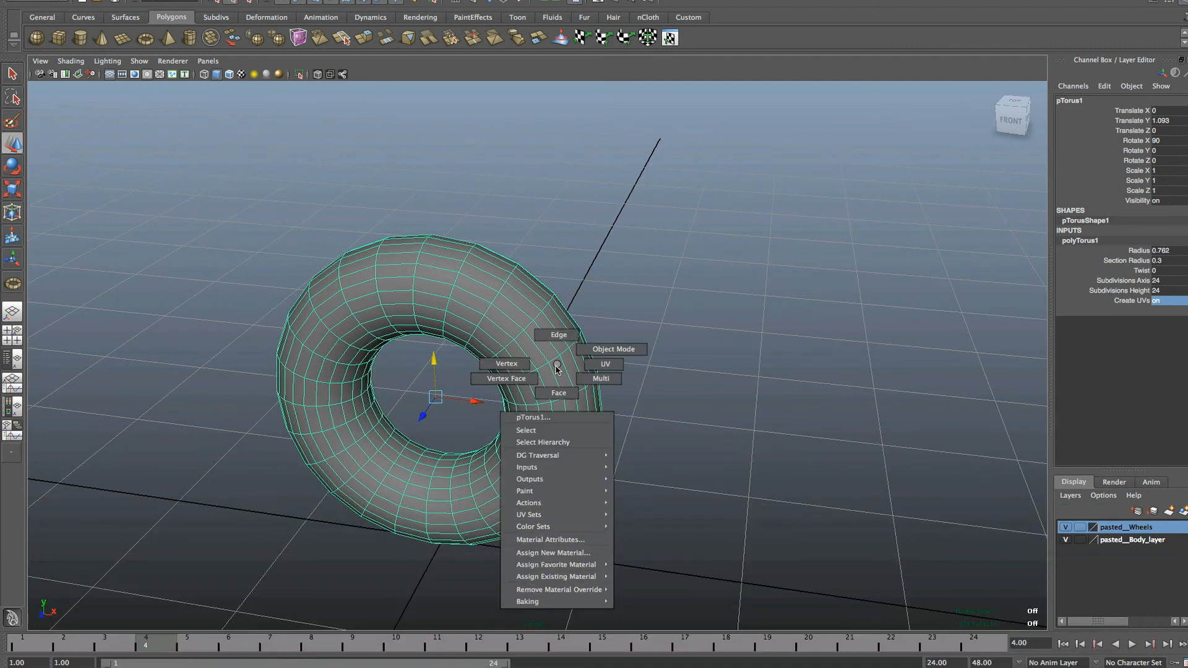
click(559, 393)
alt+drag(523, 353, 479, 392)
key(space)
drag(144, 132, 306, 172)
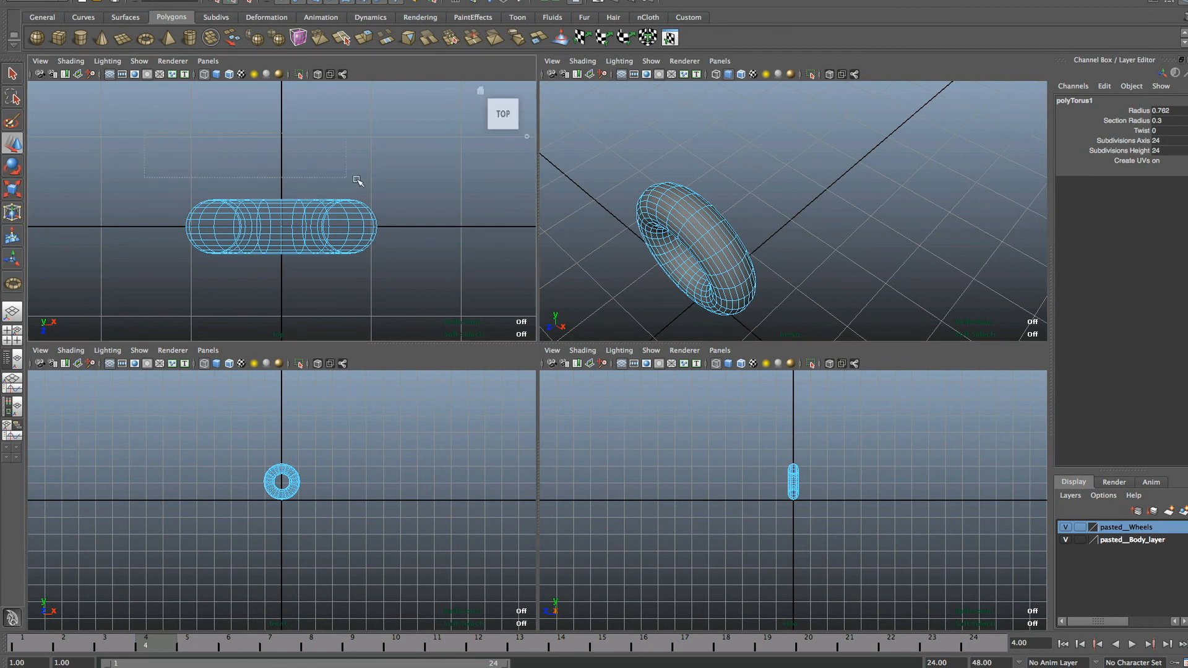
key(Delete)
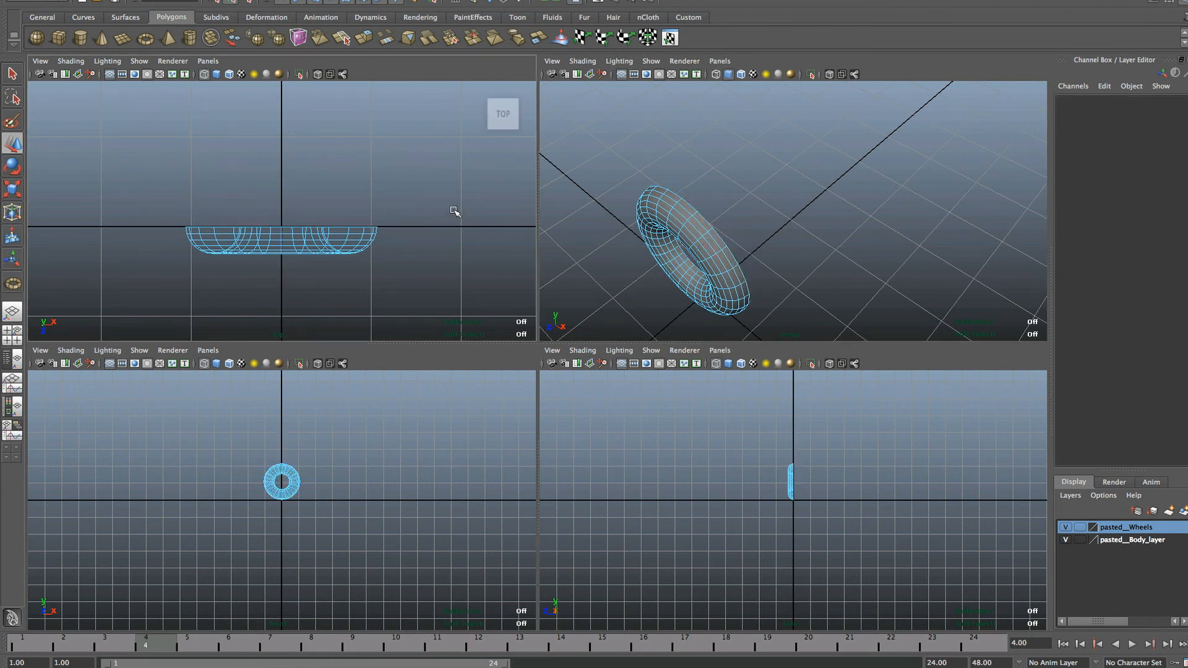
Select the vertices along the outer flat side of the half torus from the right view.
alt+middle_drag(657, 266, 713, 208)
alt+right_drag(718, 240, 770, 250)
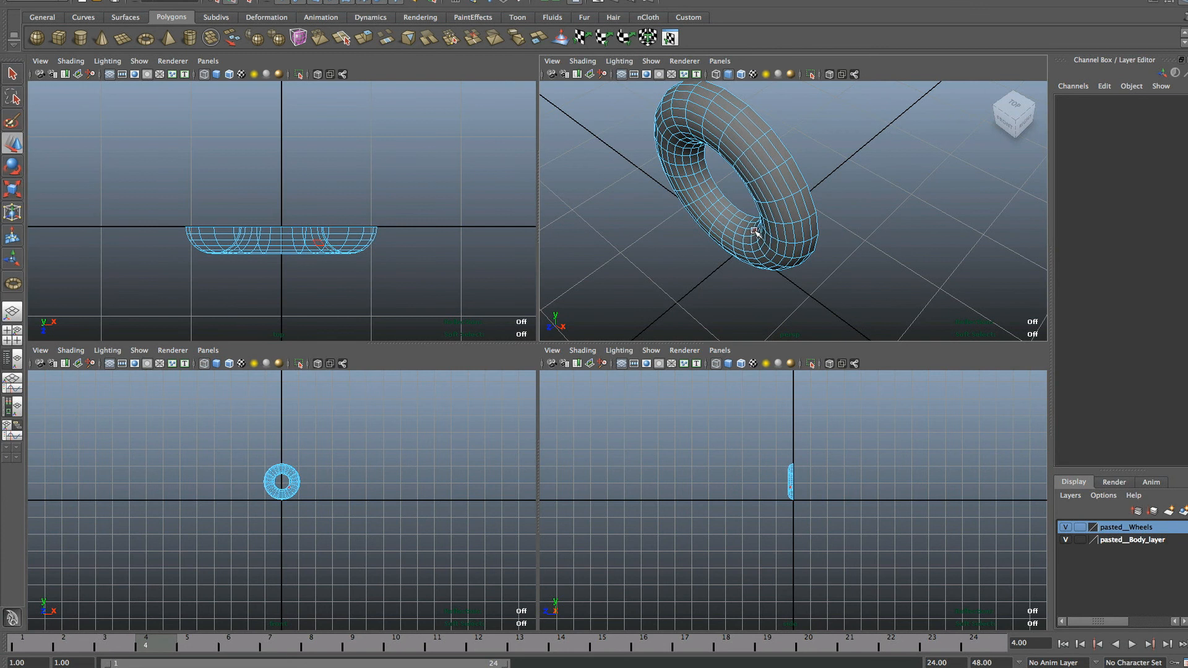
key(space)
alt+drag(621, 294, 676, 354)
click(1024, 118)
drag(401, 145, 432, 435)
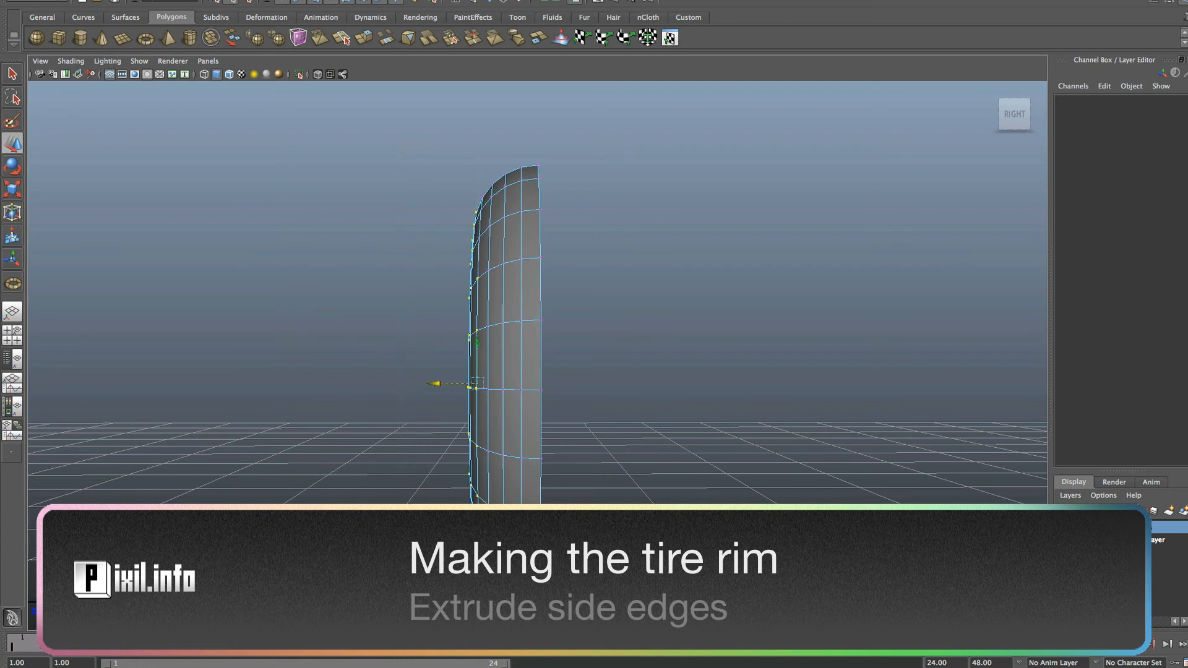
alt+drag(478, 383, 561, 371)
mouse_move(424, 369)
alt+mouse_down()
mouse_move(703, 401)
mouse_move(457, 389)
mouse_move(471, 376)
mouse_move(658, 379)
mouse_move(589, 374)
alt+mouse_up()
Select whole vertex rings around the half torus and scale each section to straighten the inner tire.
key(r)
mouse_move(418, 251)
mouse_down()
mouse_move(356, 328)
mouse_move(471, 538)
mouse_move(622, 425)
mouse_up()
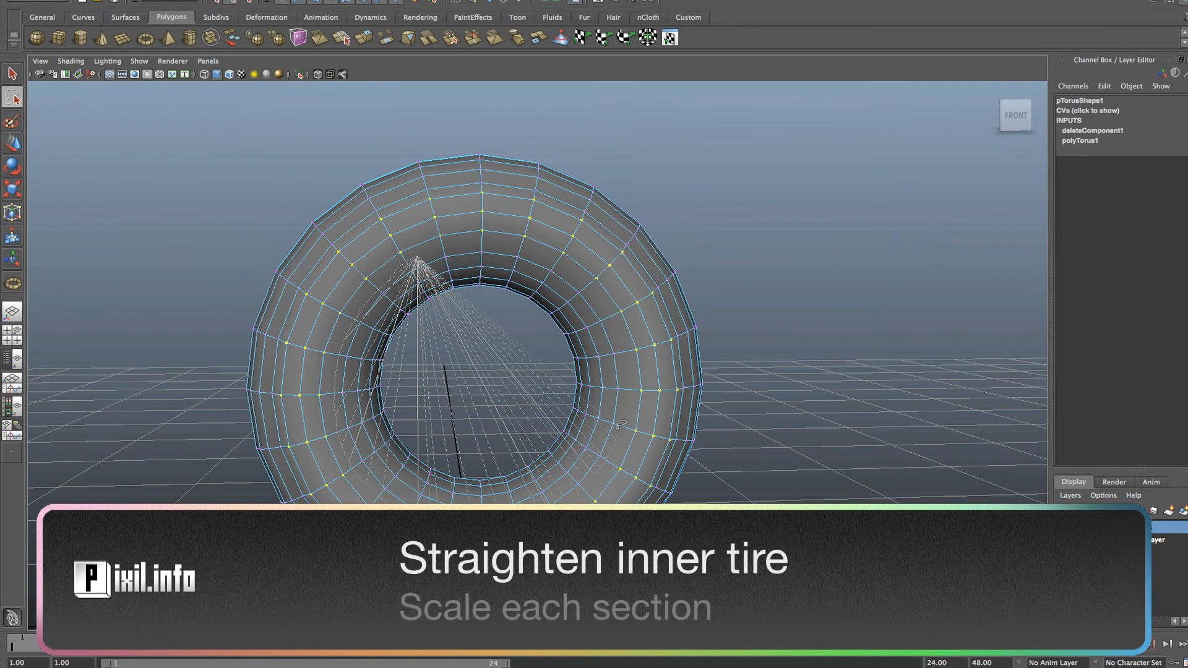
drag(484, 240, 446, 247)
mouse_move(499, 373)
alt+mouse_down()
mouse_move(414, 382)
mouse_move(534, 373)
mouse_move(512, 425)
alt+mouse_up()
key(r)
scroll(421, 381, up, 3)
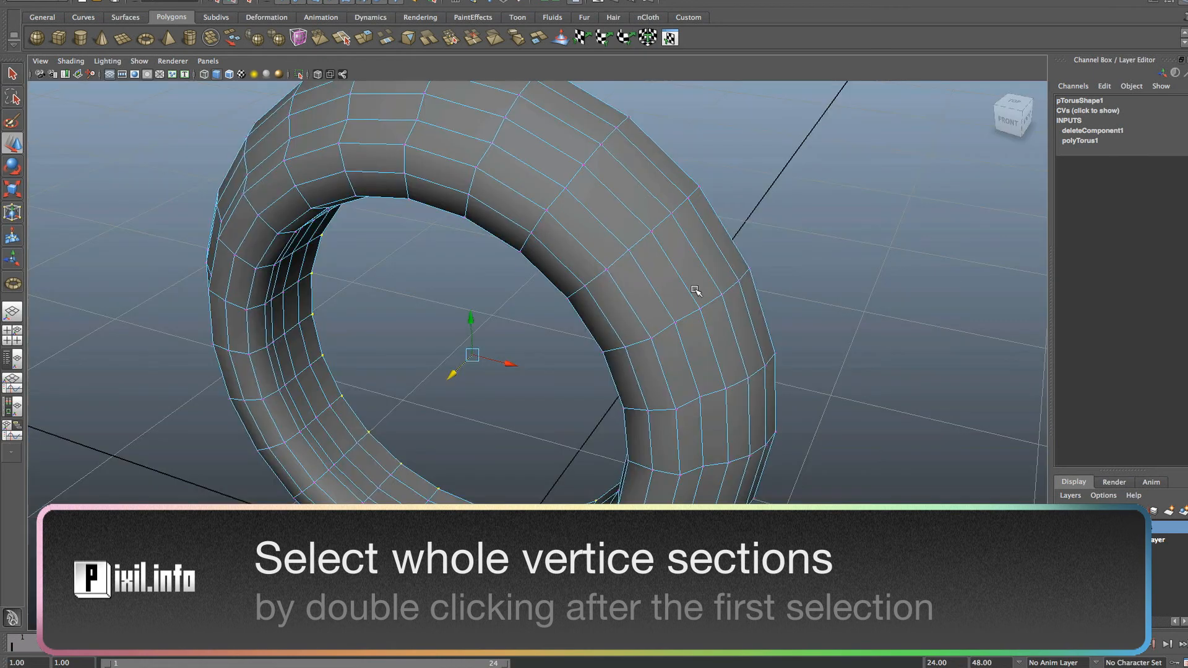
alt+drag(697, 292, 567, 416)
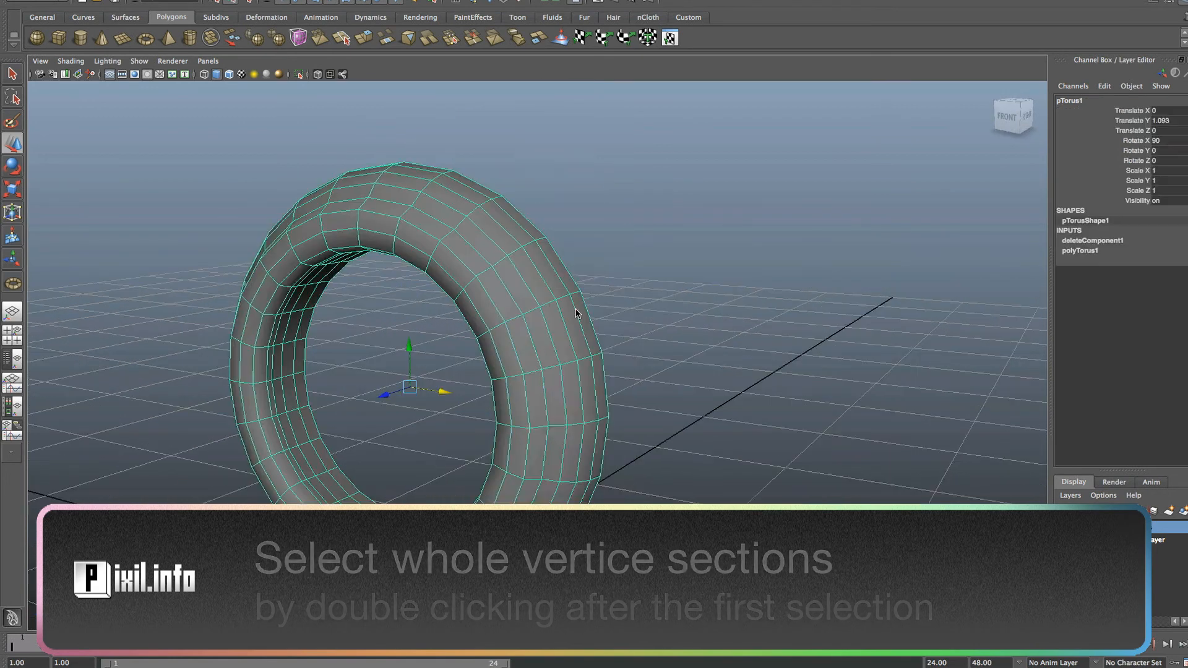
Extrude the outer faces on the tire's upper right side together, pulling them away in global orientation to form the back portion.
right_drag(571, 307, 577, 312)
alt+drag(587, 381, 562, 380)
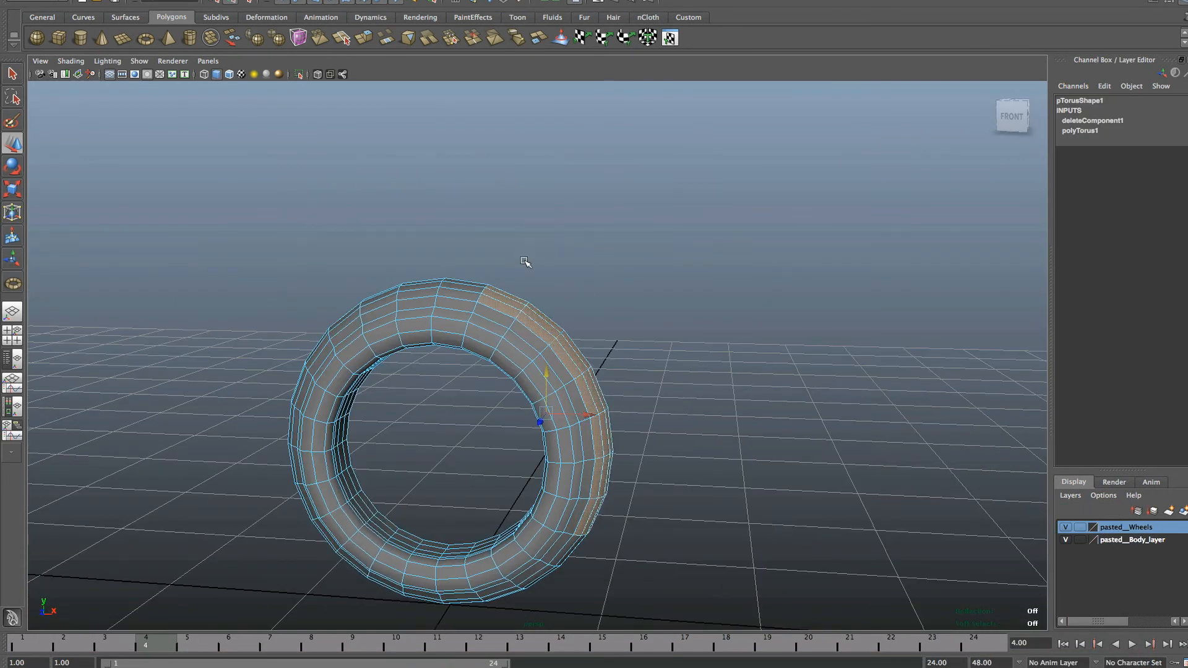
mouse_move(512, 295)
alt+mouse_down()
mouse_move(519, 305)
mouse_move(505, 307)
alt+mouse_up()
right_drag(486, 312, 487, 319)
shift+click(491, 305)
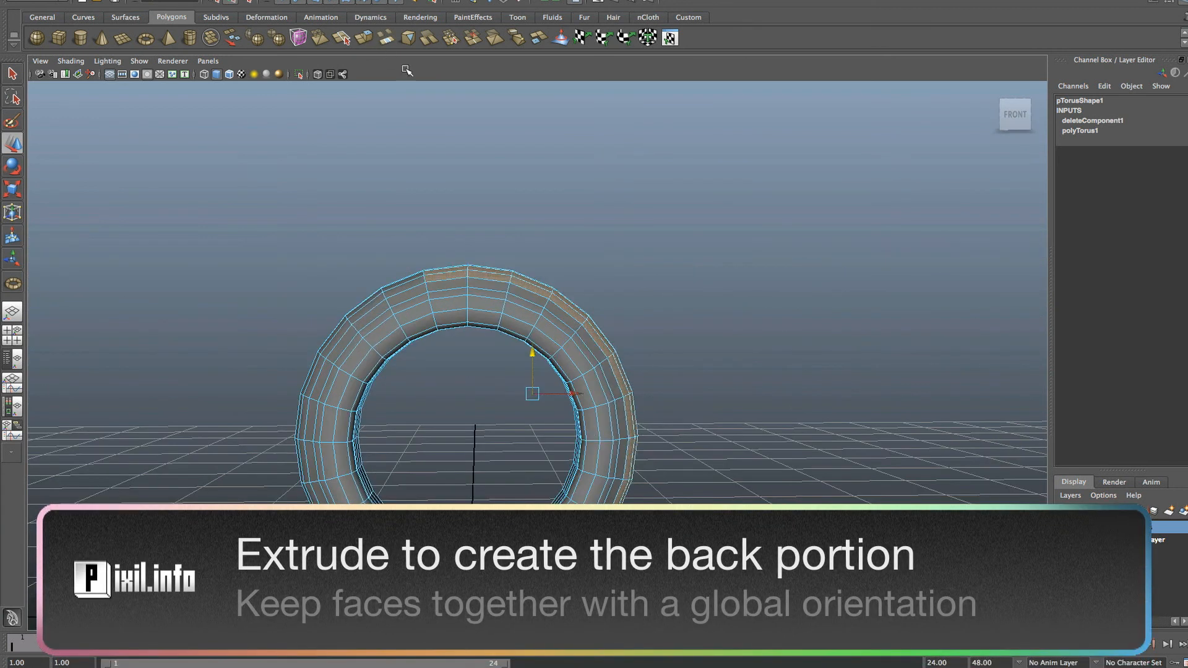
click(386, 37)
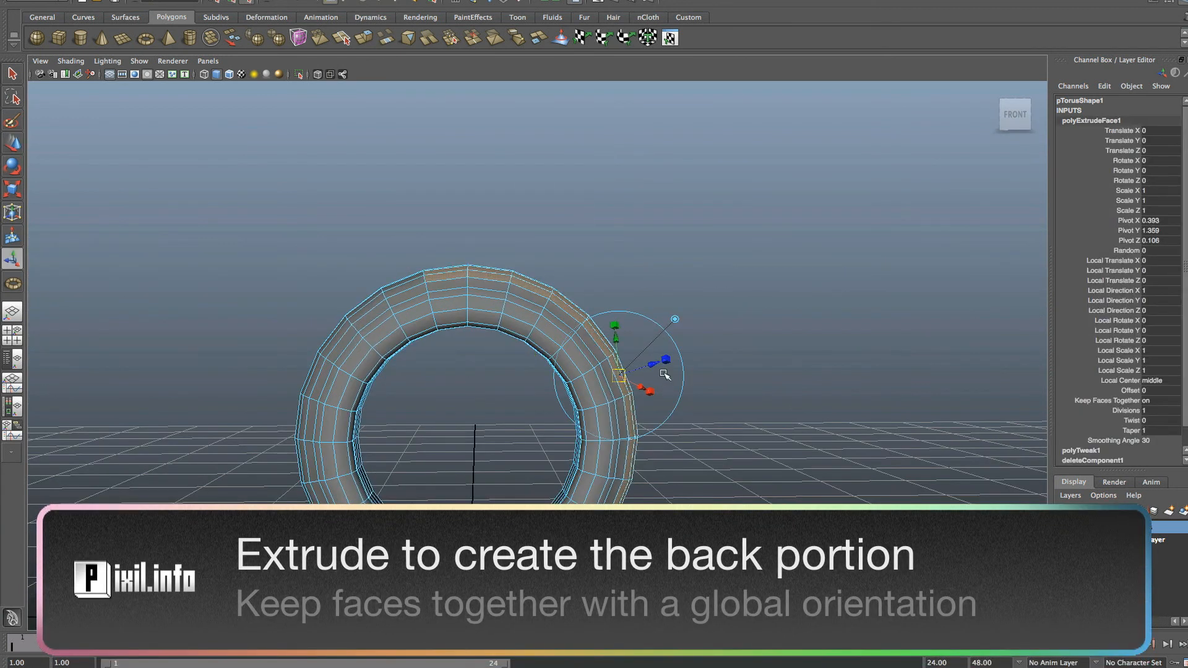
alt+drag(609, 396, 686, 332)
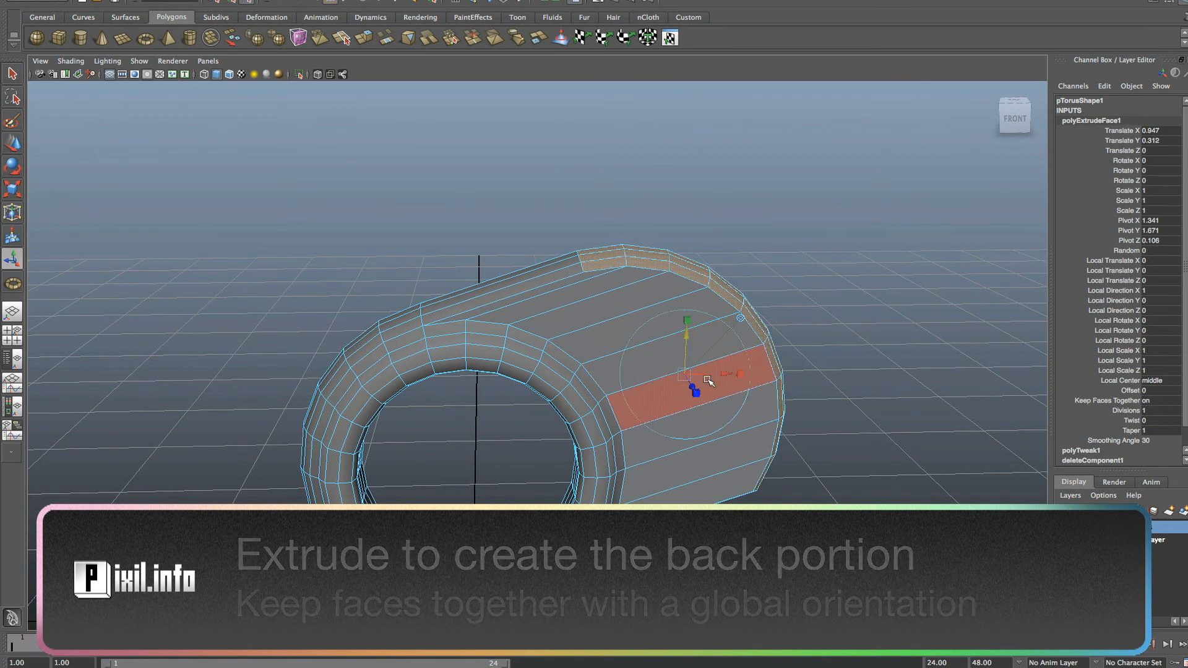
drag(727, 374, 805, 390)
Select the lower end vertices of the extruded back portion, leaving out the topmost ones, and move them down.
alt+drag(774, 406, 773, 260)
right_drag(750, 238, 873, 272)
drag(783, 515, 785, 516)
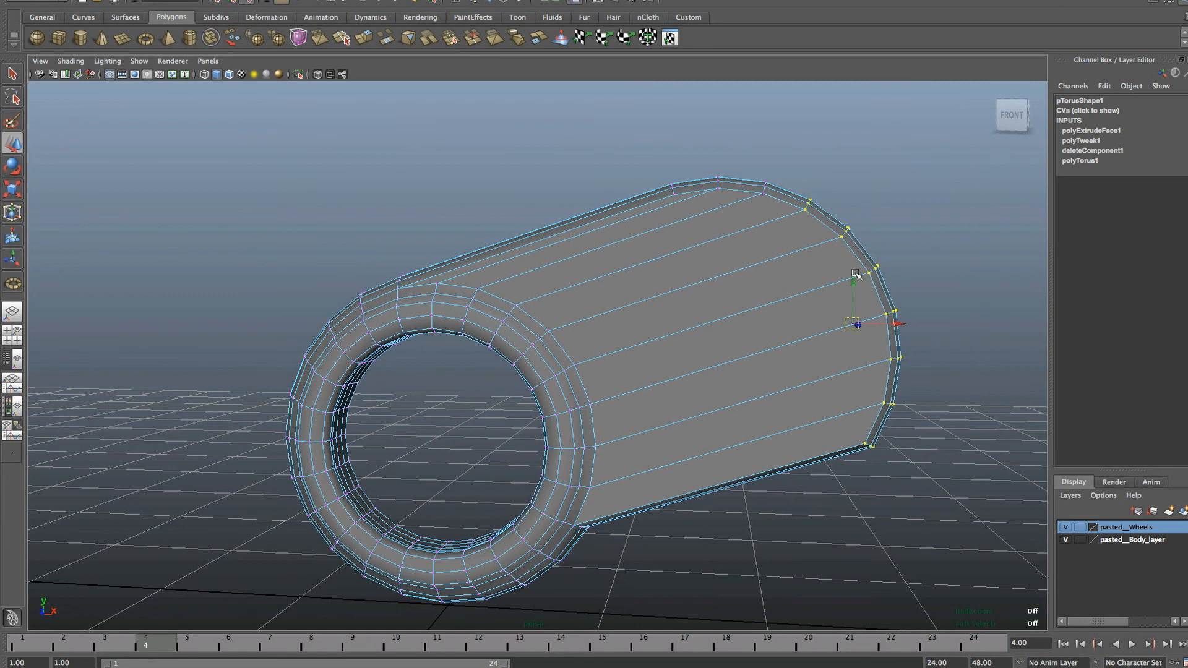
drag(856, 291, 864, 364)
Fine-tune the height of the selected end vertices in the front view so the extruded strips run horizontally.
key(space)
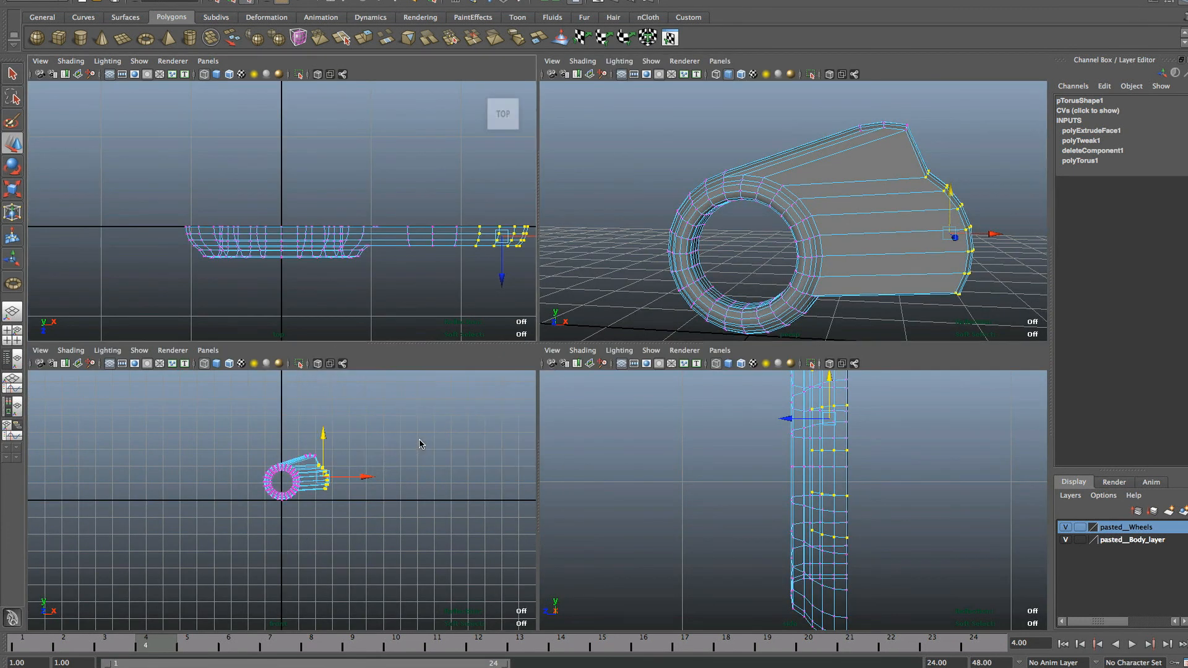
key(space)
key(f)
scroll(492, 355, down, 5)
alt+right_drag(492, 355, 606, 359)
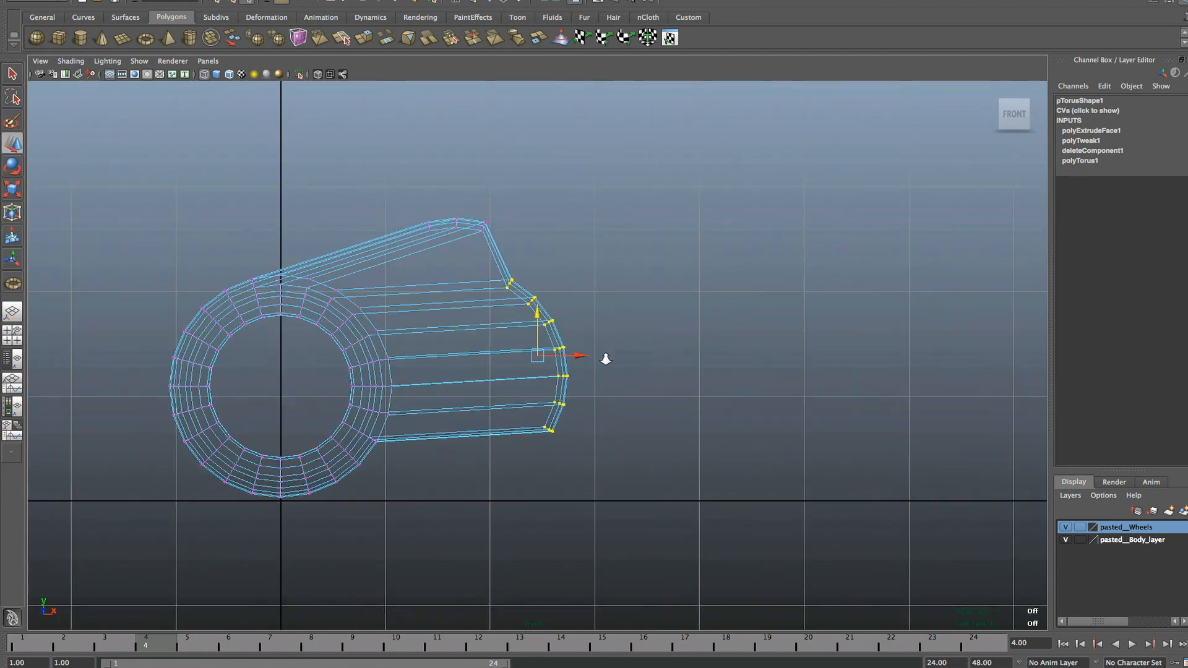
drag(536, 324, 540, 324)
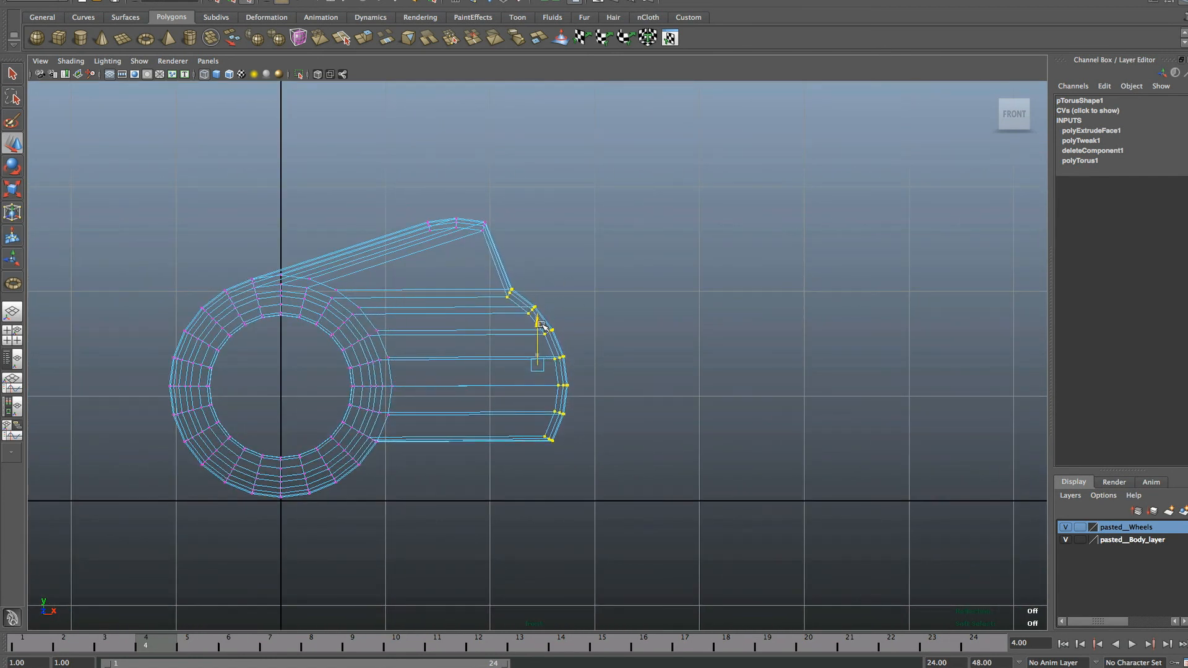
Delete the extra faces covering the rear side of the extruded back portion.
key(space)
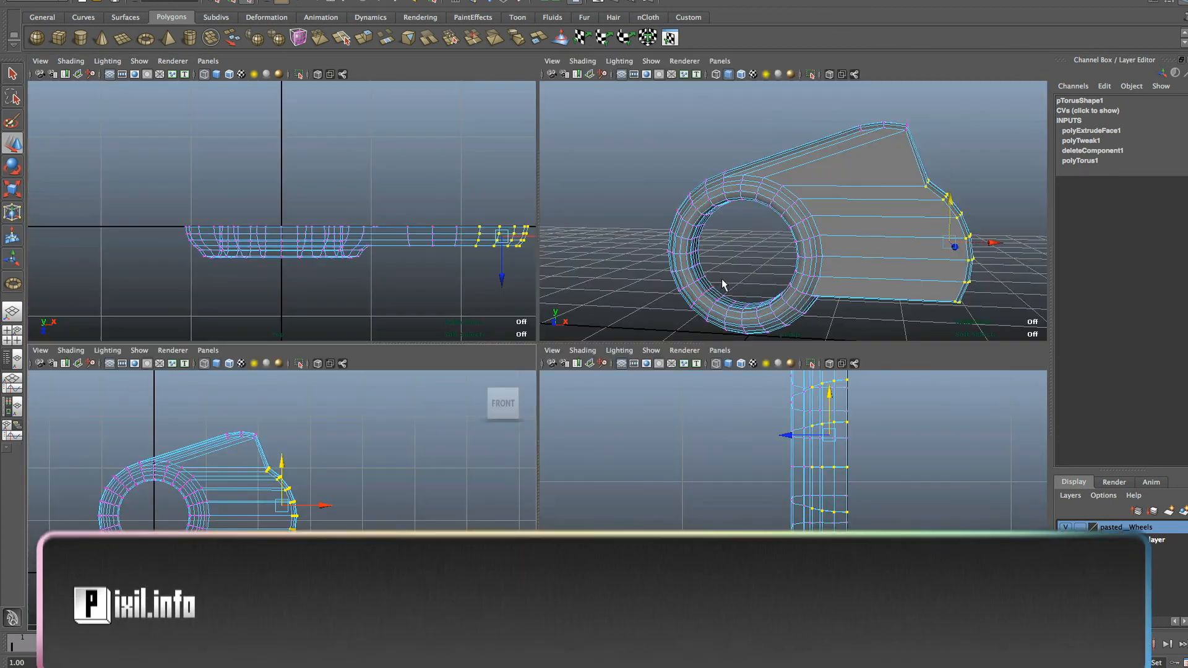
key(space)
scroll(855, 242, down, 3)
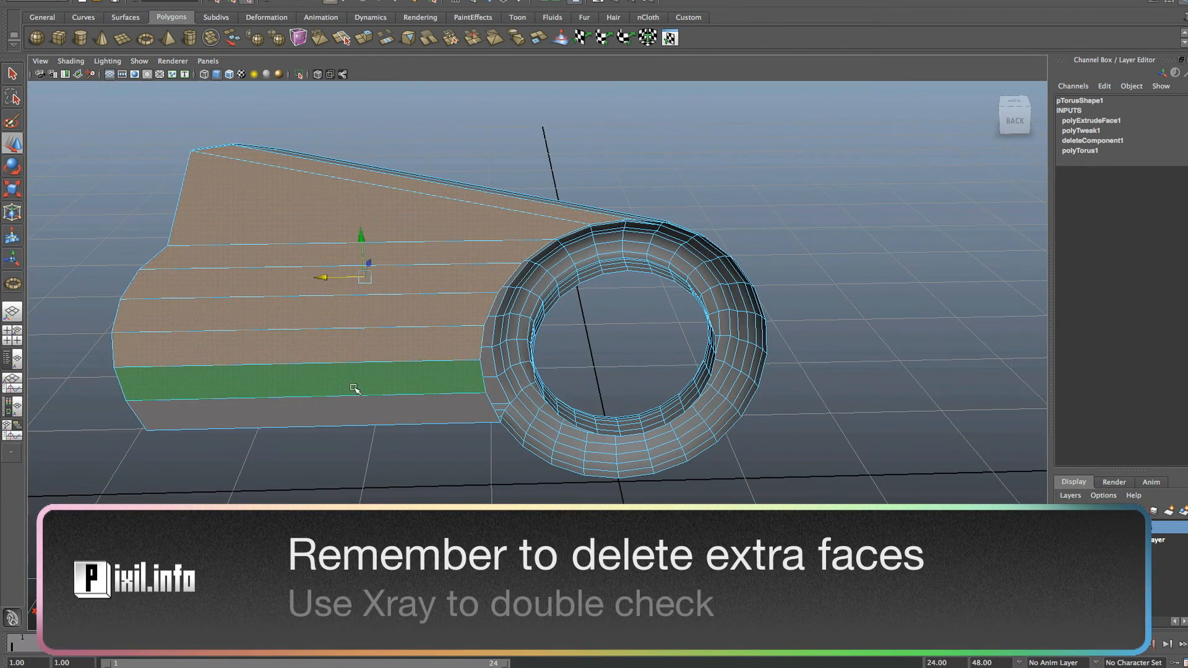
alt+drag(394, 315, 459, 204)
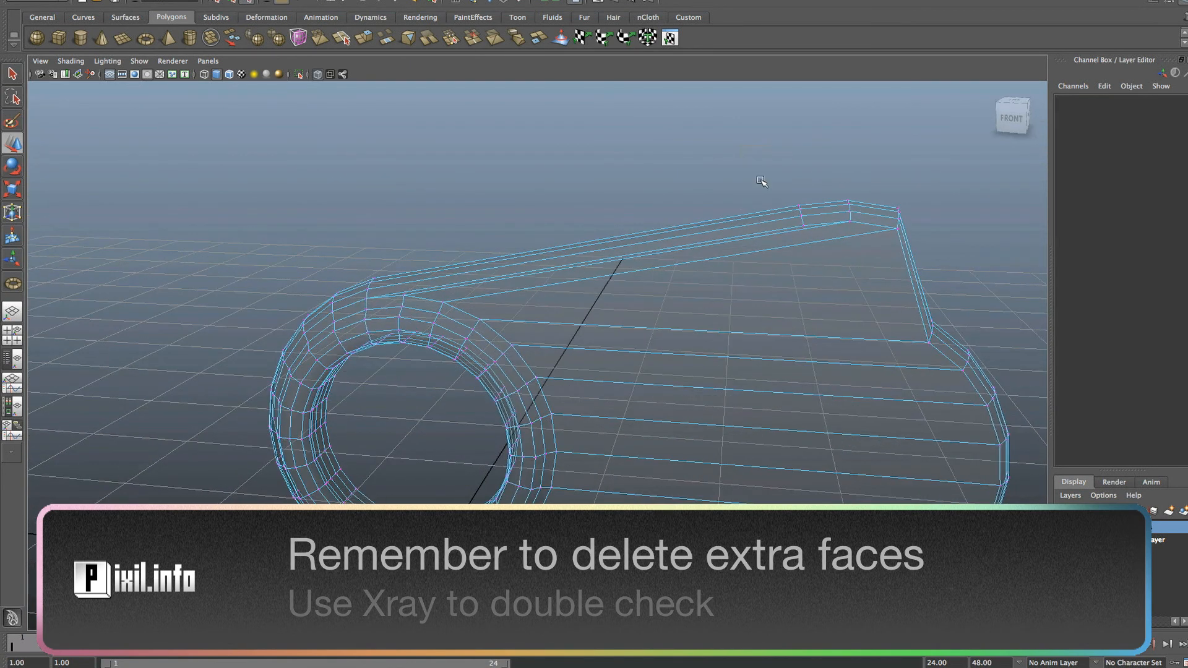
Move the first two vertex columns on the back portion's top edge along X towards the wheel, lowering the first onto it.
click(805, 217)
drag(804, 216, 543, 229)
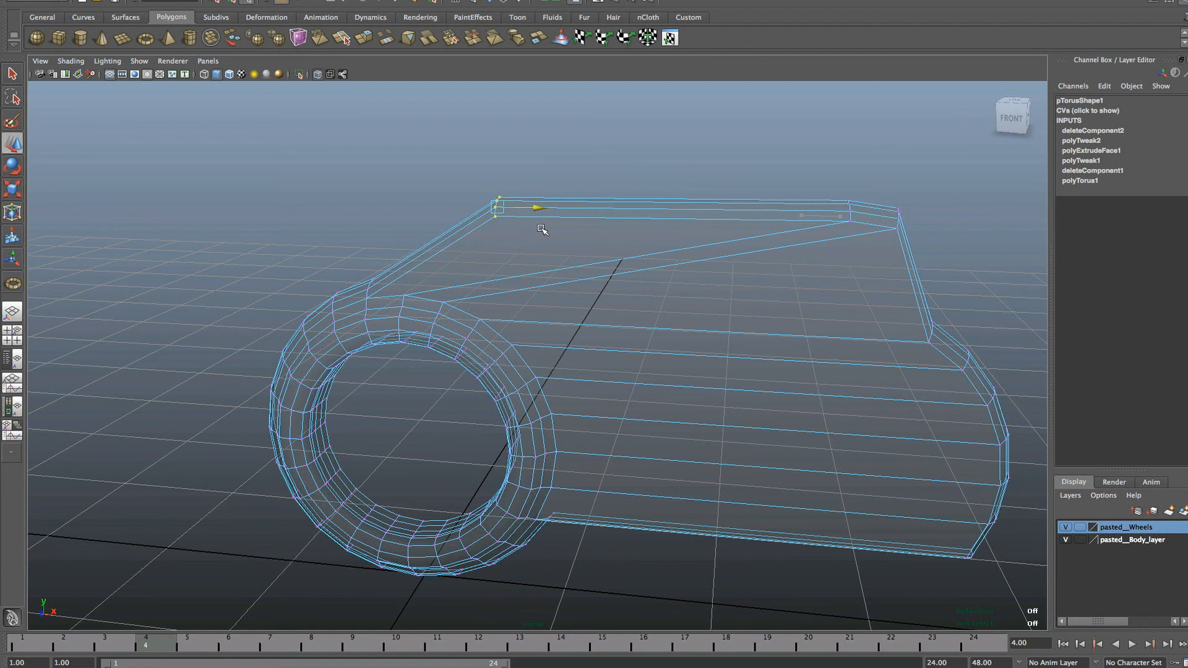
drag(466, 192, 460, 238)
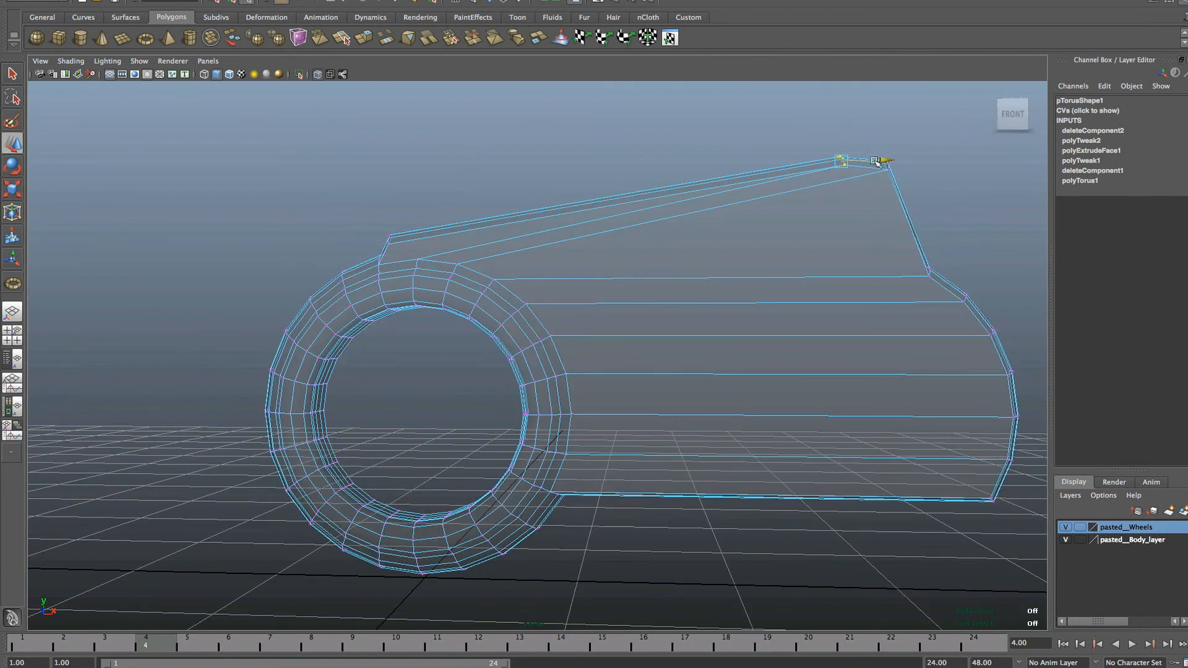
drag(909, 188, 506, 195)
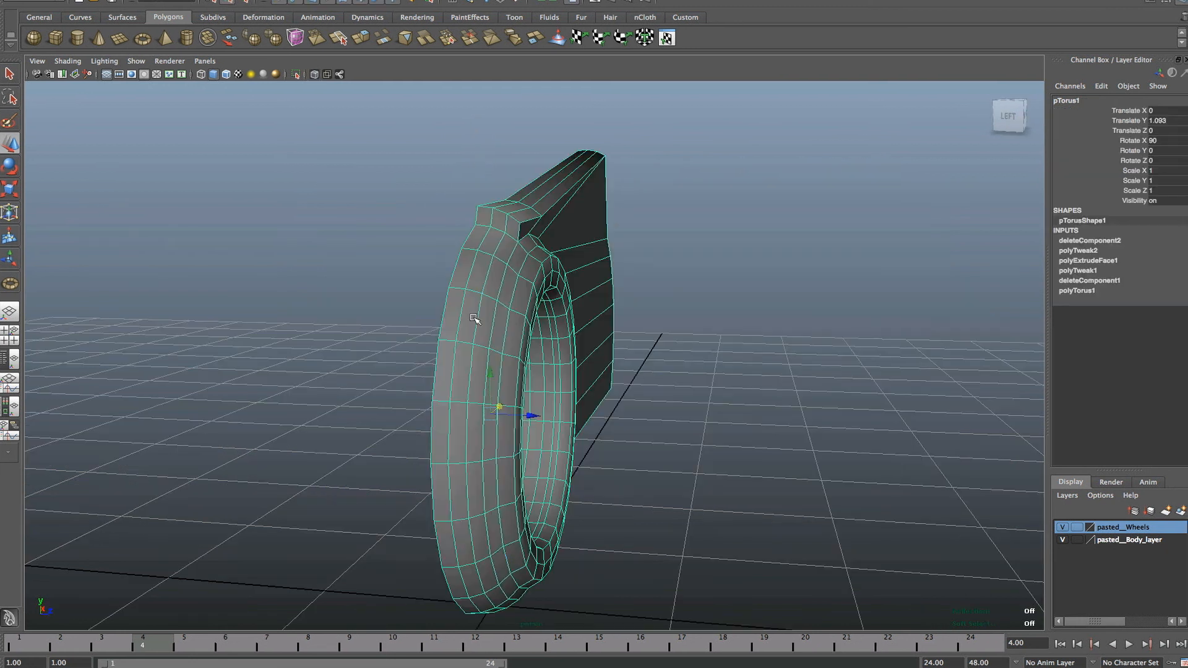
Select the strip of outer tire faces along the open edge below the back portion and extrude it slightly inward.
right_drag(476, 322, 474, 340)
mouse_move(477, 321)
alt+mouse_down()
mouse_move(440, 398)
mouse_move(425, 390)
mouse_move(510, 387)
mouse_move(457, 323)
alt+mouse_up()
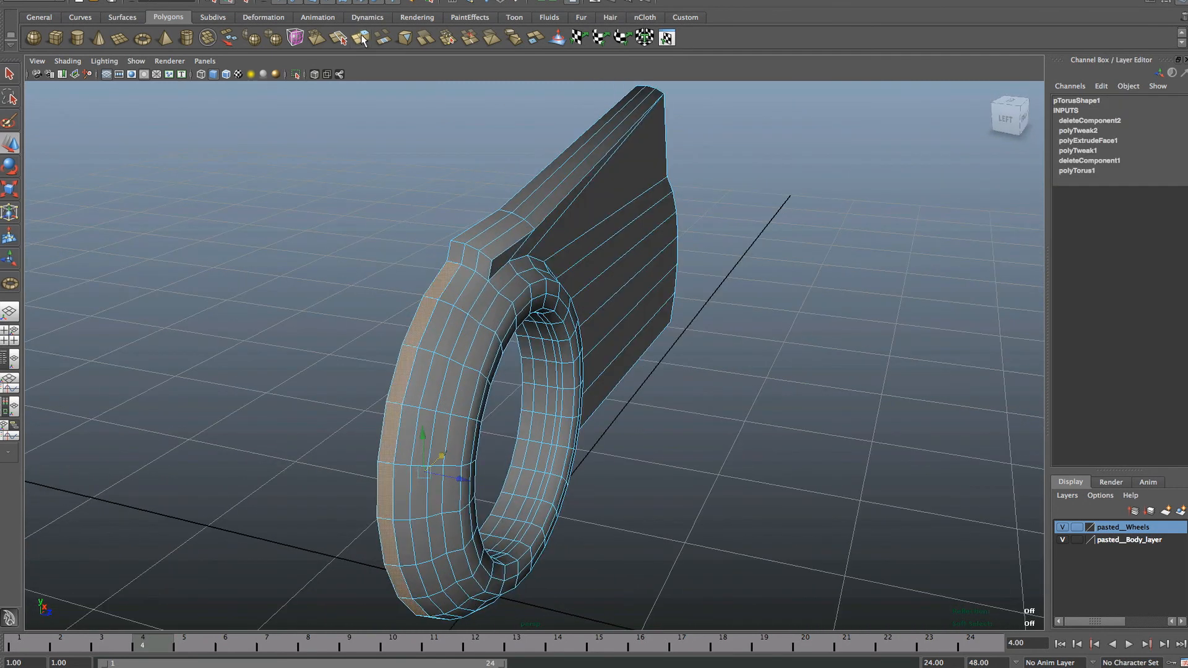
click(362, 39)
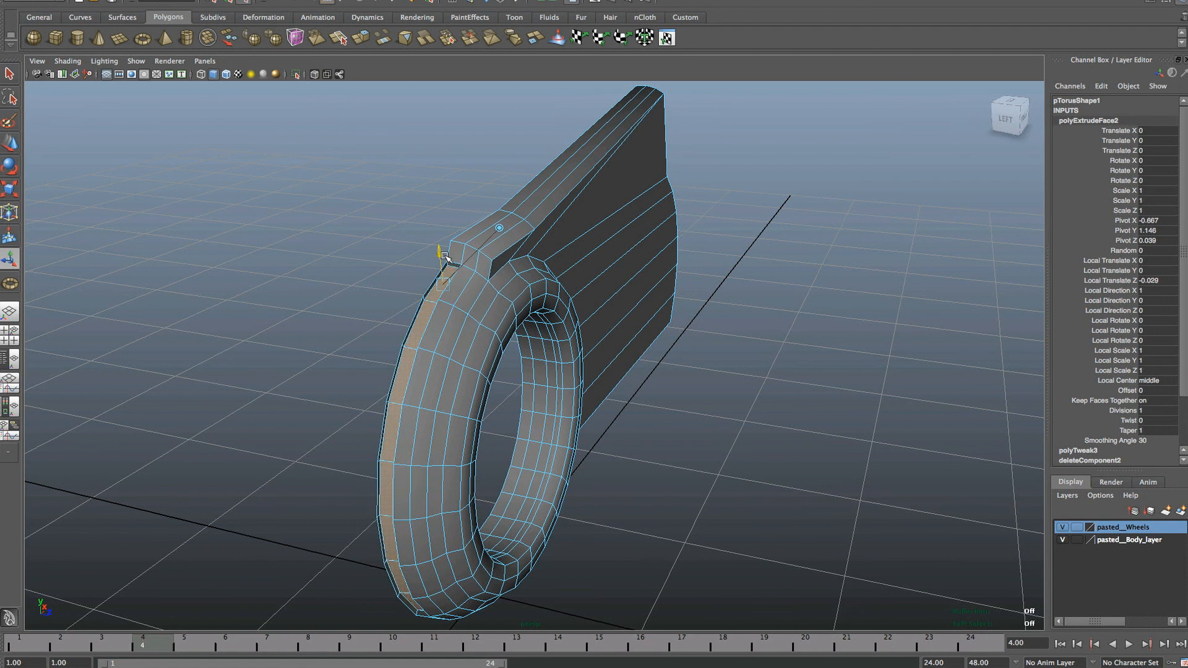
Select the extra narrow faces along the open edge of the extruded tire strip.
alt+drag(437, 288, 372, 213)
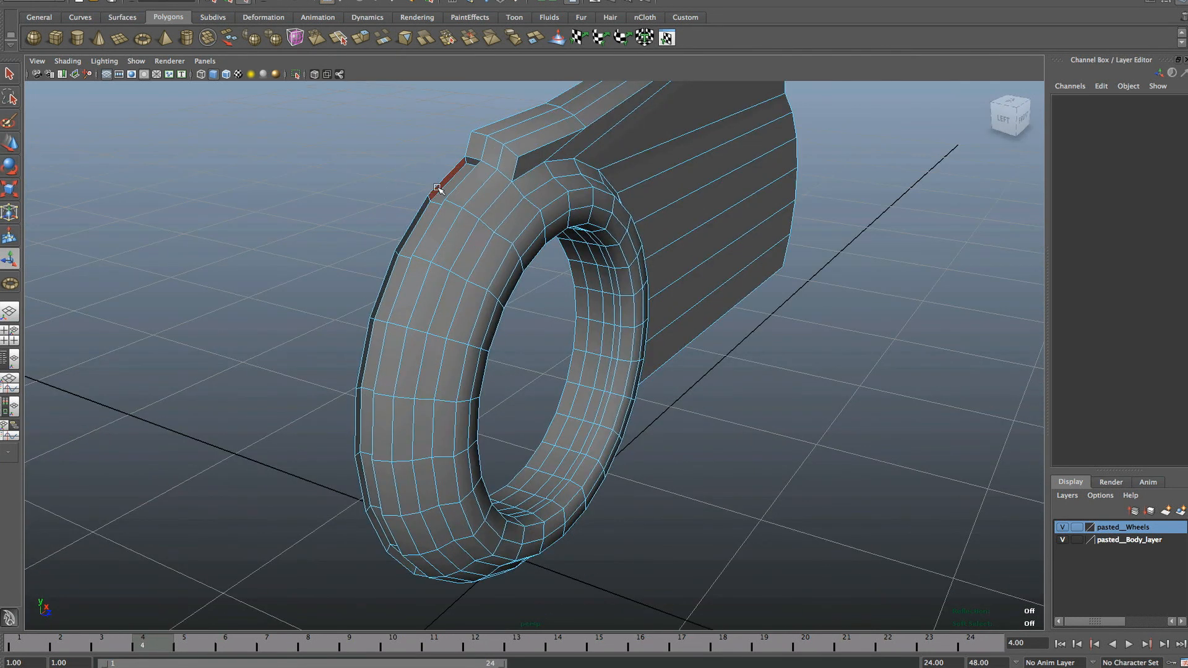
click(437, 188)
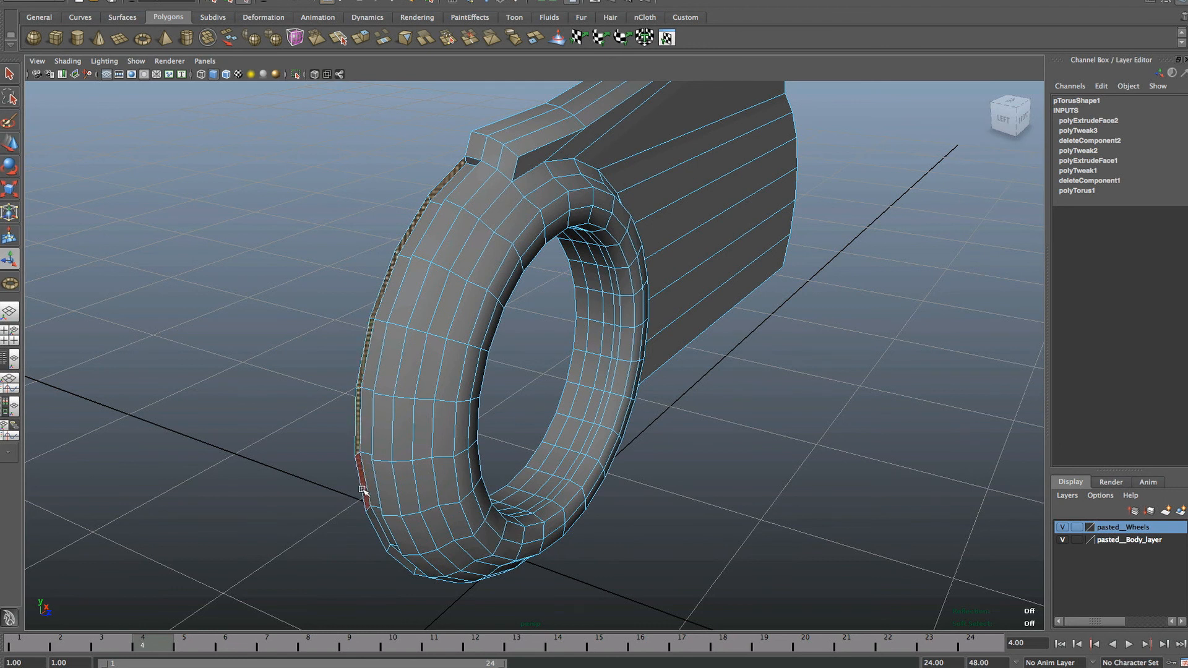
alt+drag(402, 547, 416, 496)
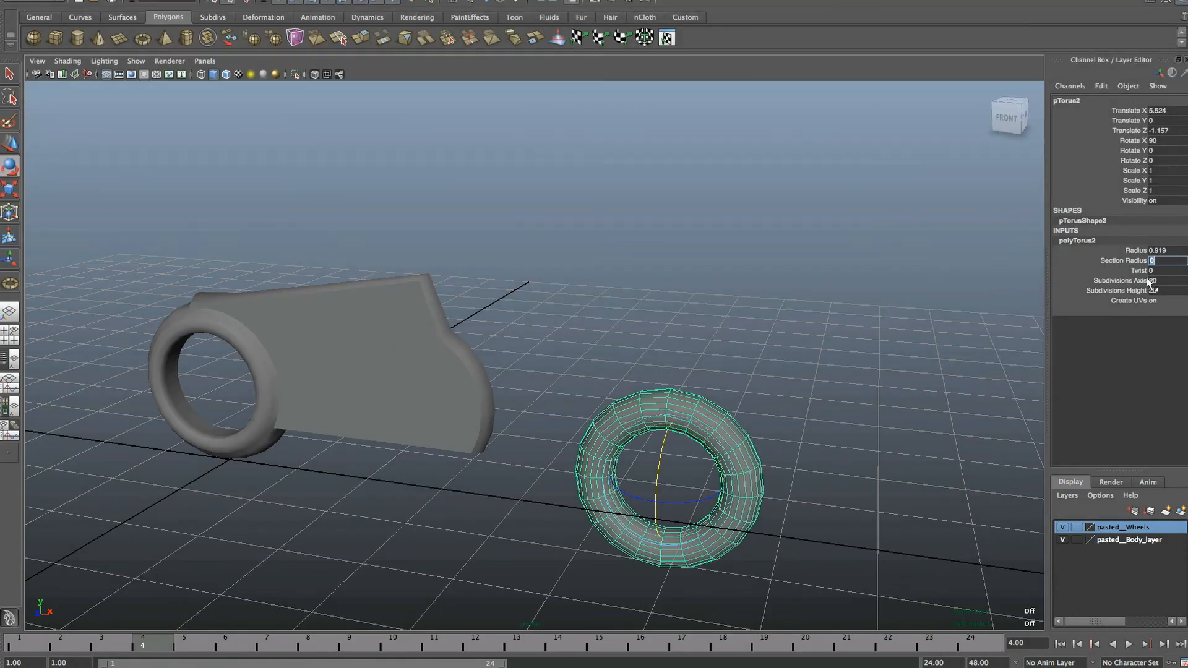
Set the second torus's section radius to 0.4 and its subdivisions to 24.
click(1159, 282)
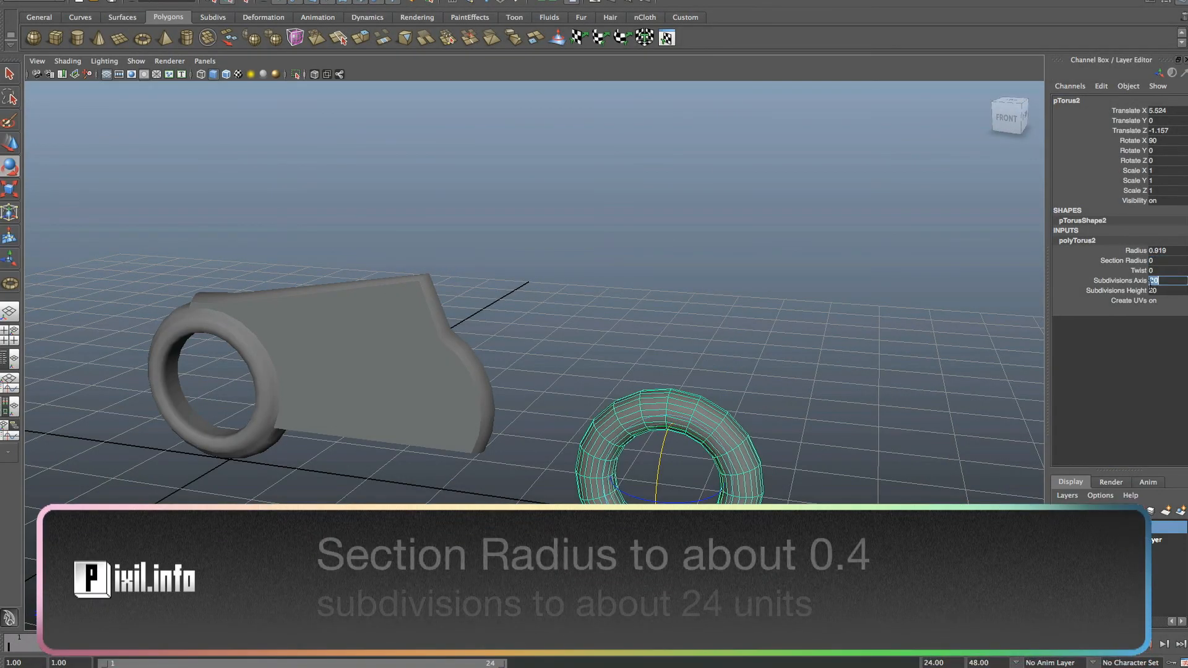
text(24)
middle_drag(891, 369, 891, 368)
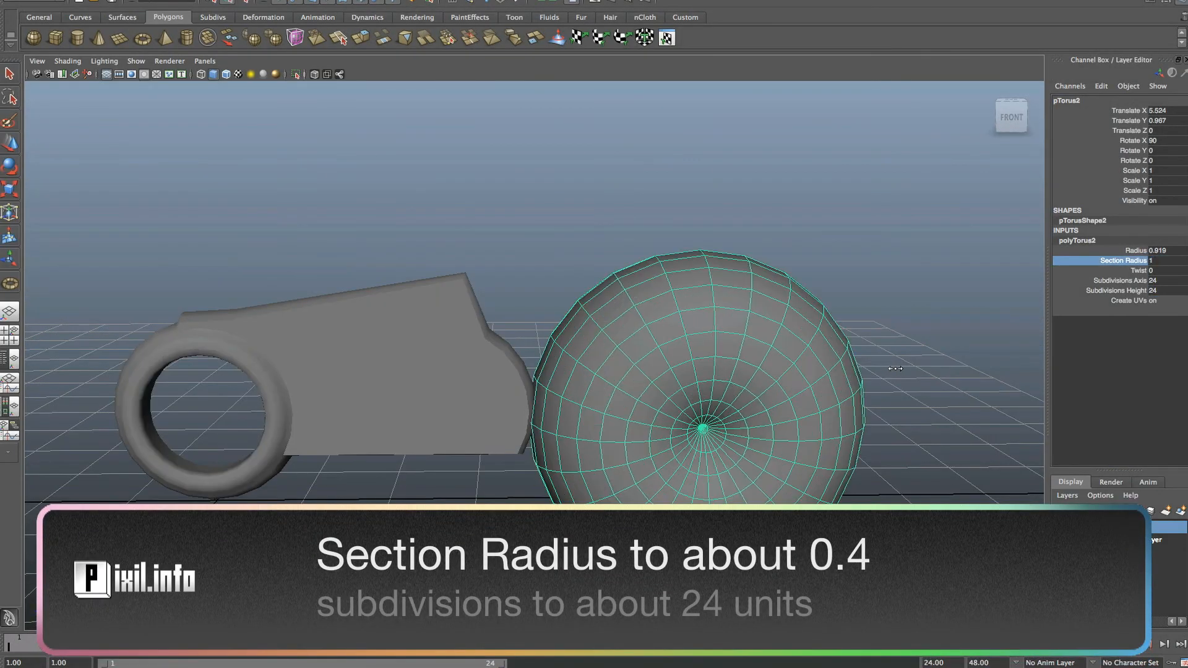
Widen the second torus along its Y axis and delete the faces of its rear half.
alt+drag(872, 382, 752, 433)
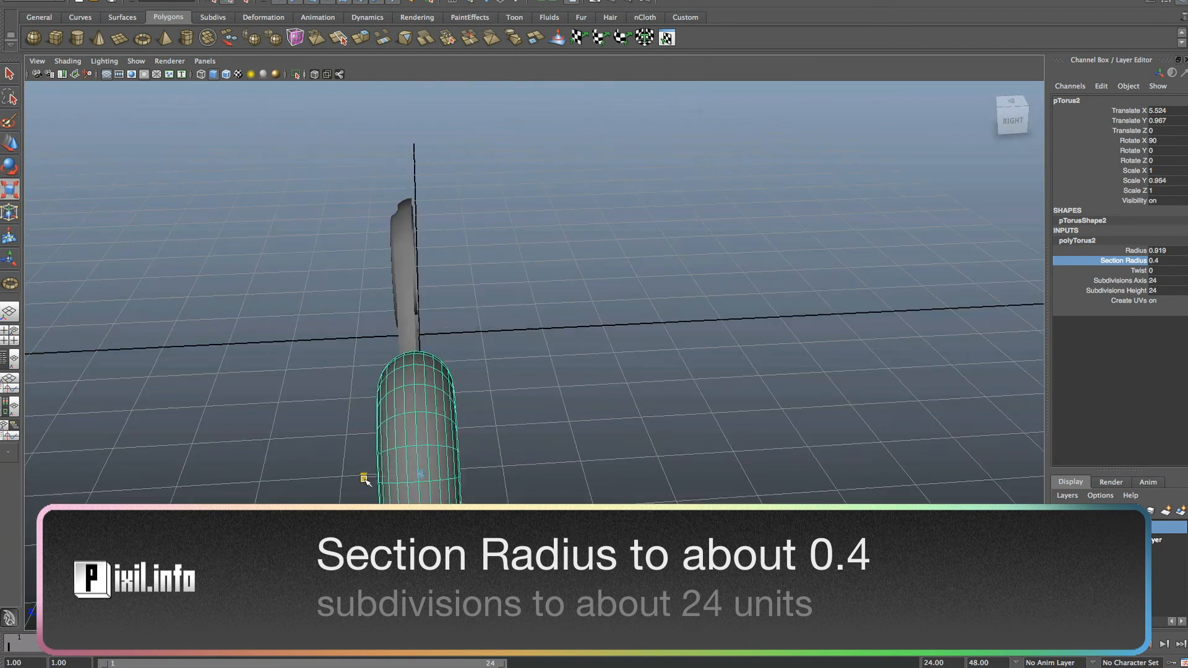
drag(363, 477, 461, 409)
alt+right_drag(681, 434, 744, 426)
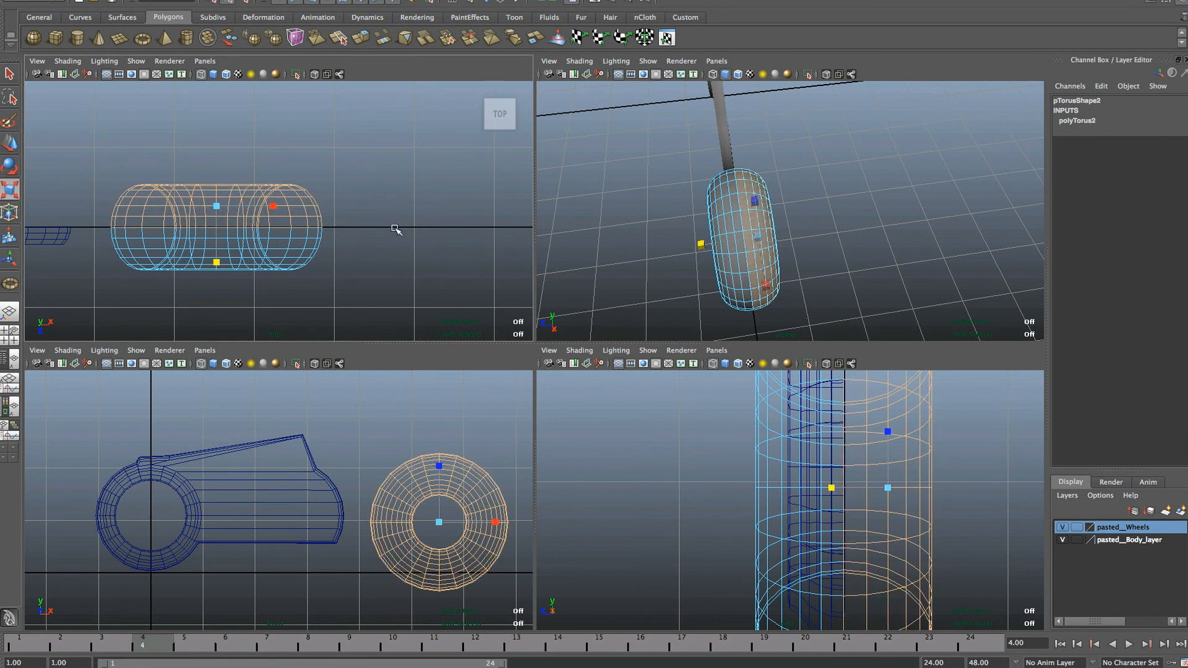
key(Delete)
key(space)
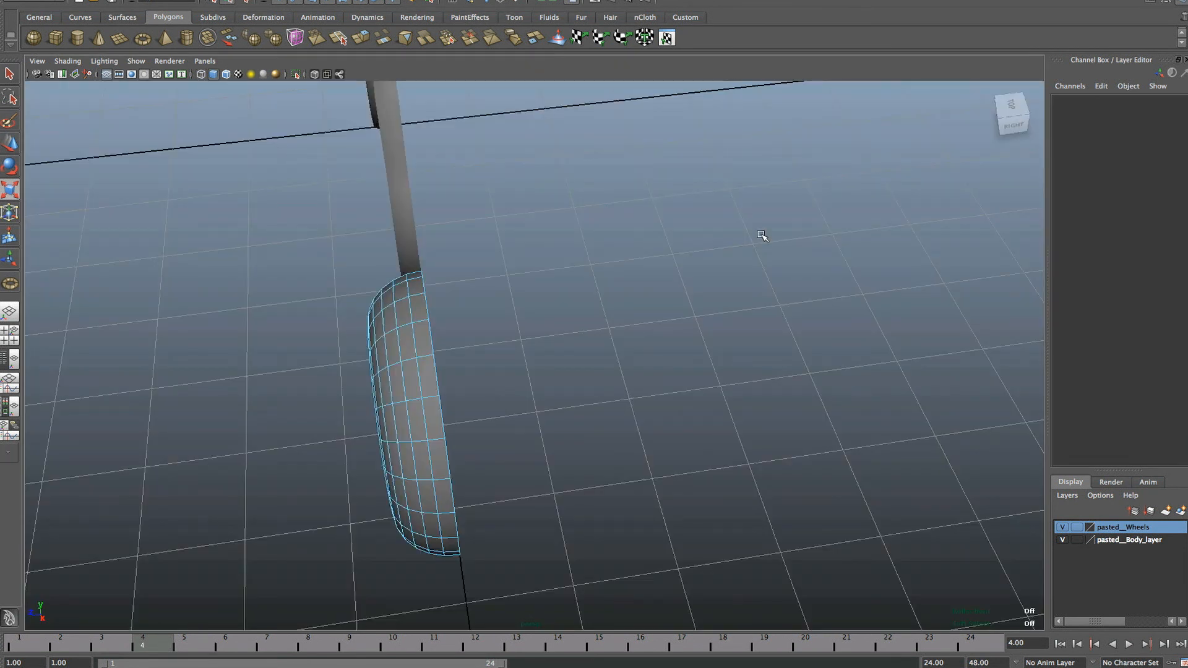
Select the full ring of faces on the second torus's outer side, then pull and scale it to sculpt the front rim.
alt+drag(866, 439, 800, 406)
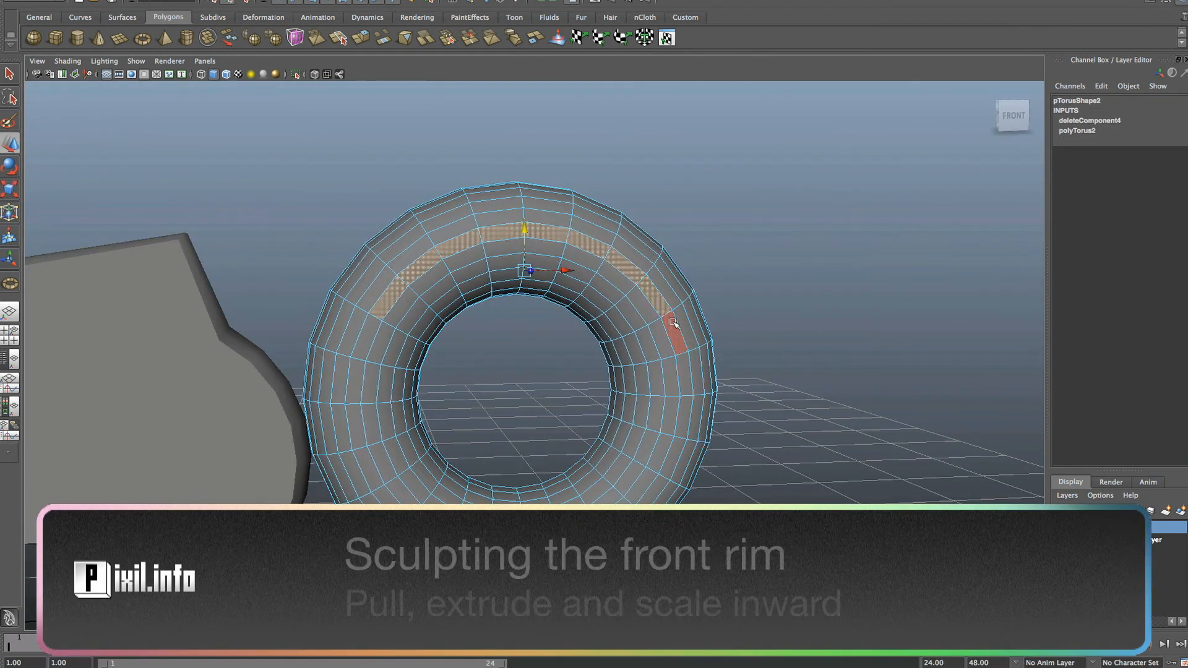
shift+click(676, 338)
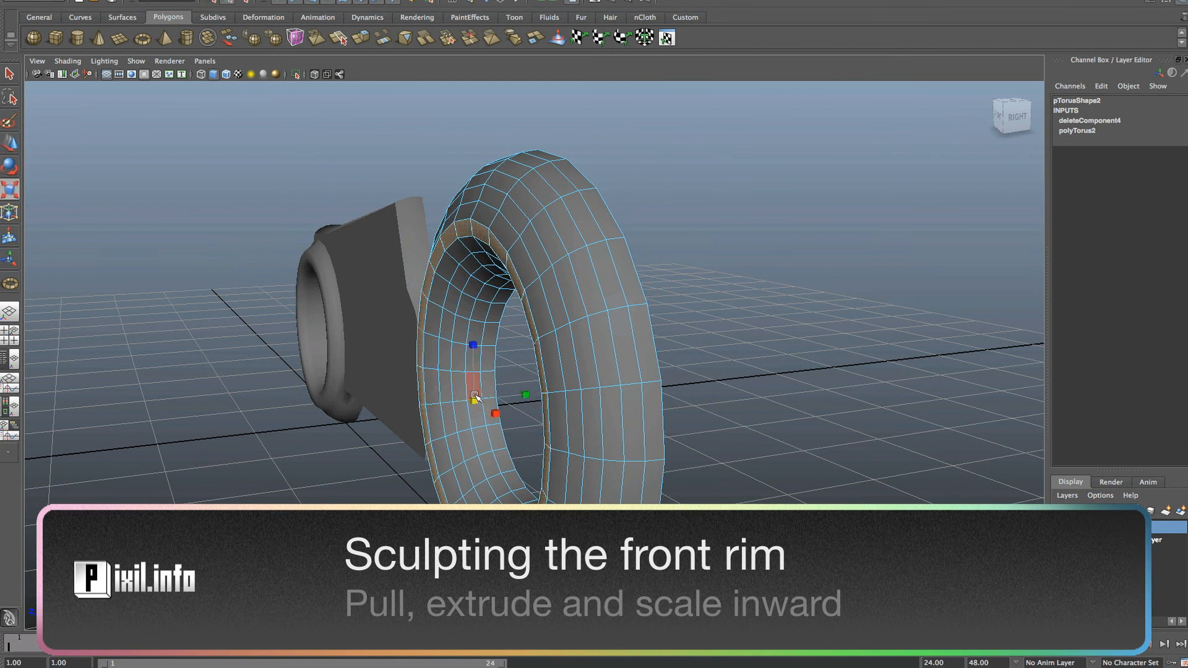
alt+drag(487, 402, 531, 467)
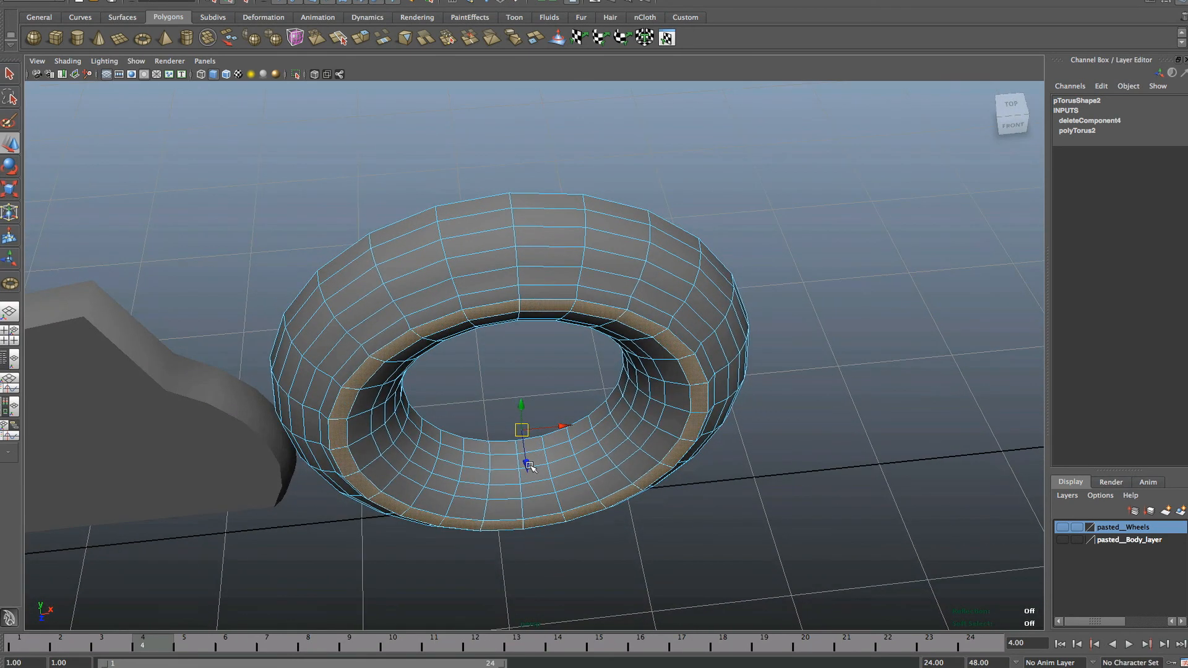
alt+drag(530, 469, 401, 397)
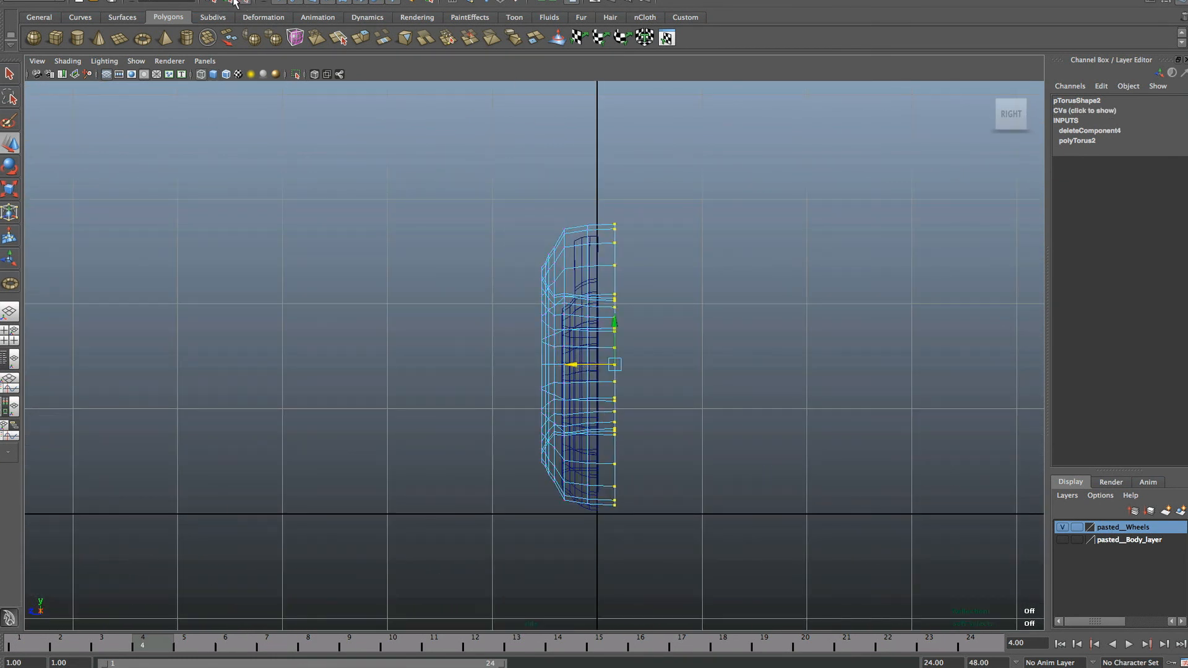
Extrude a little over a third of the front tire's outer faces toward the back portion and adjust the vertices along the extruded edge.
click(235, 3)
drag(545, 363, 542, 365)
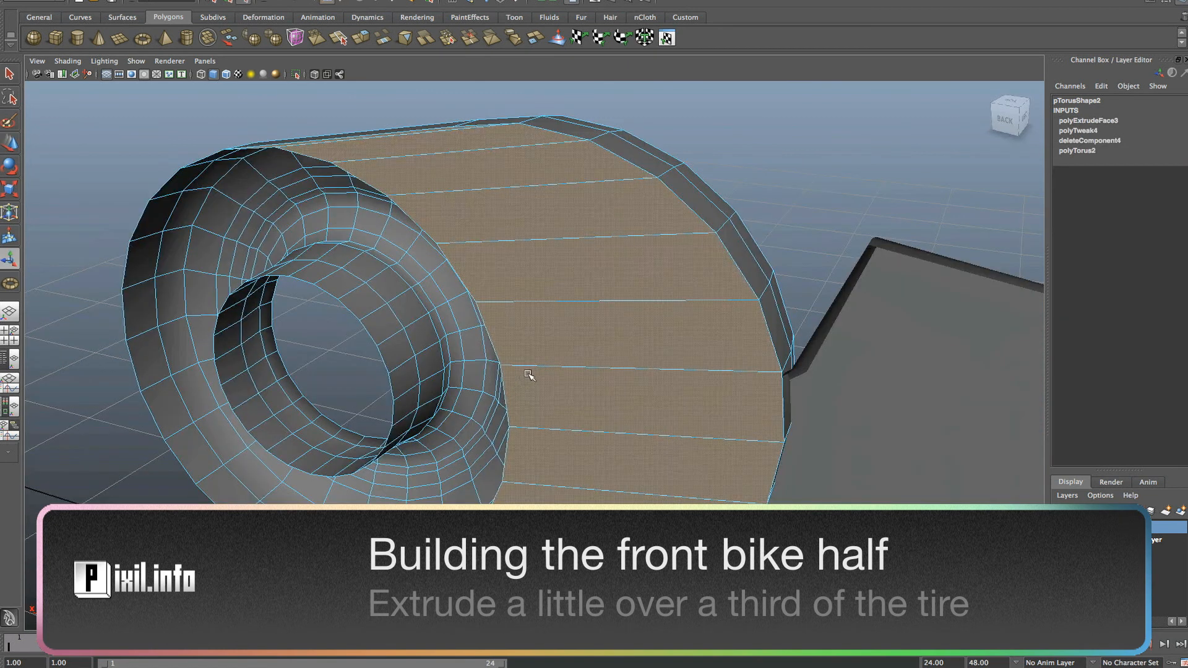
alt+drag(530, 374, 345, 380)
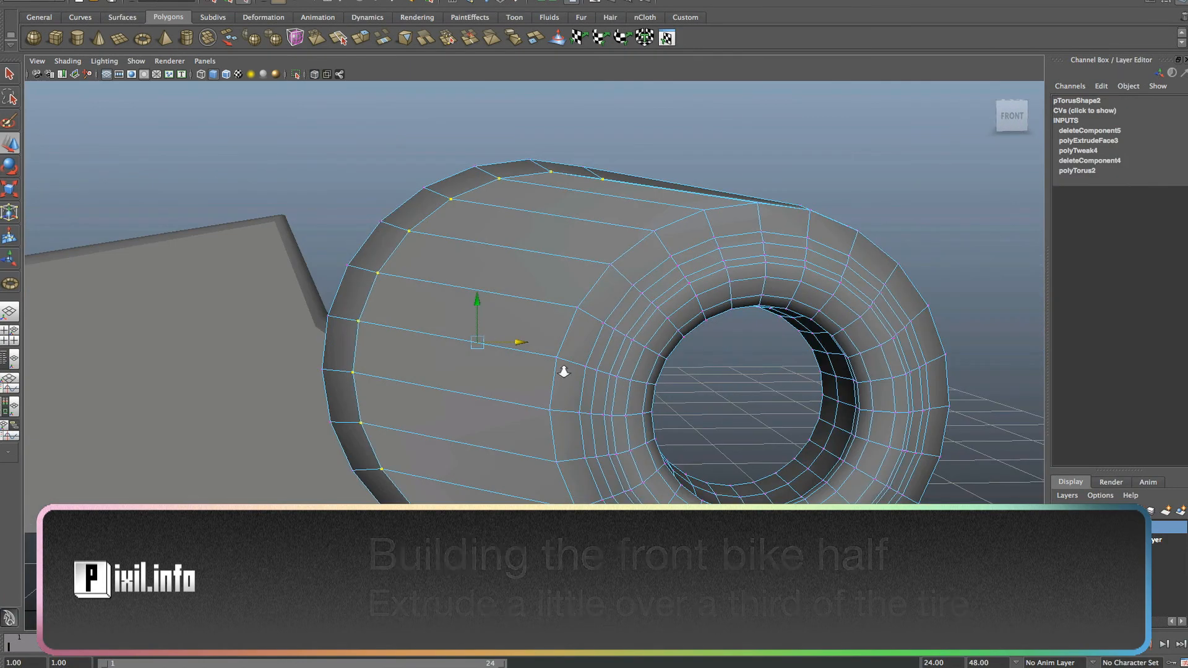
mouse_move(562, 366)
alt+mouse_down()
mouse_move(446, 408)
mouse_move(487, 397)
alt+mouse_up()
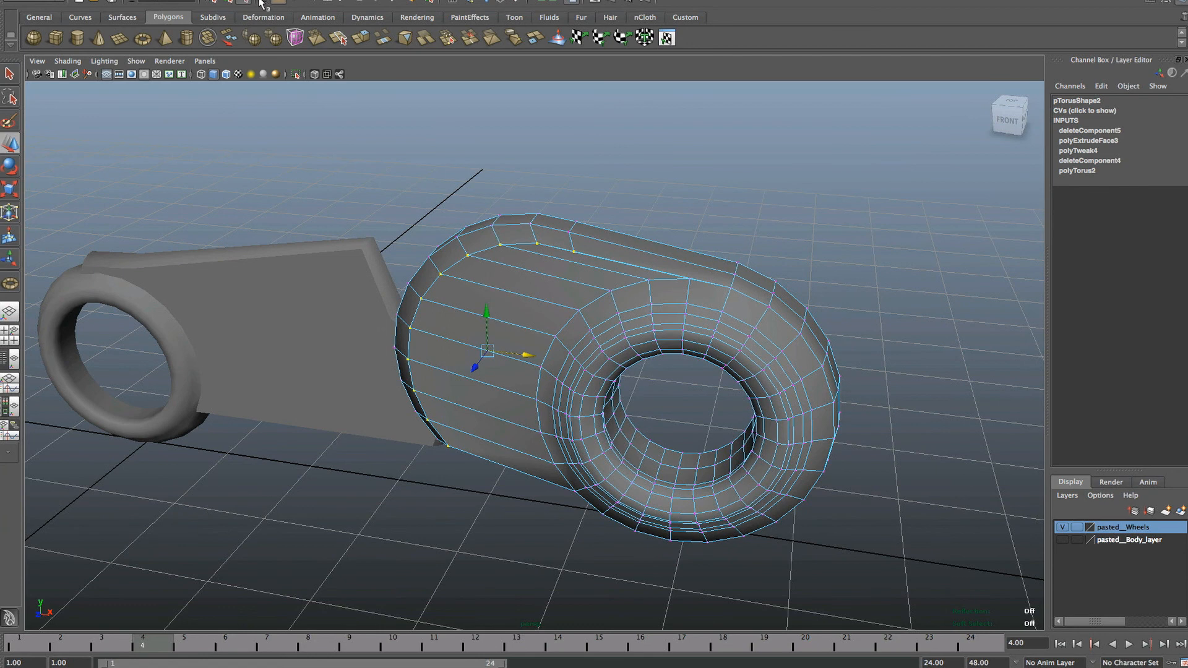
Scale and move the loop of vertices inside the front wheel's rim to refine its inner opening.
click(231, 2)
click(716, 244)
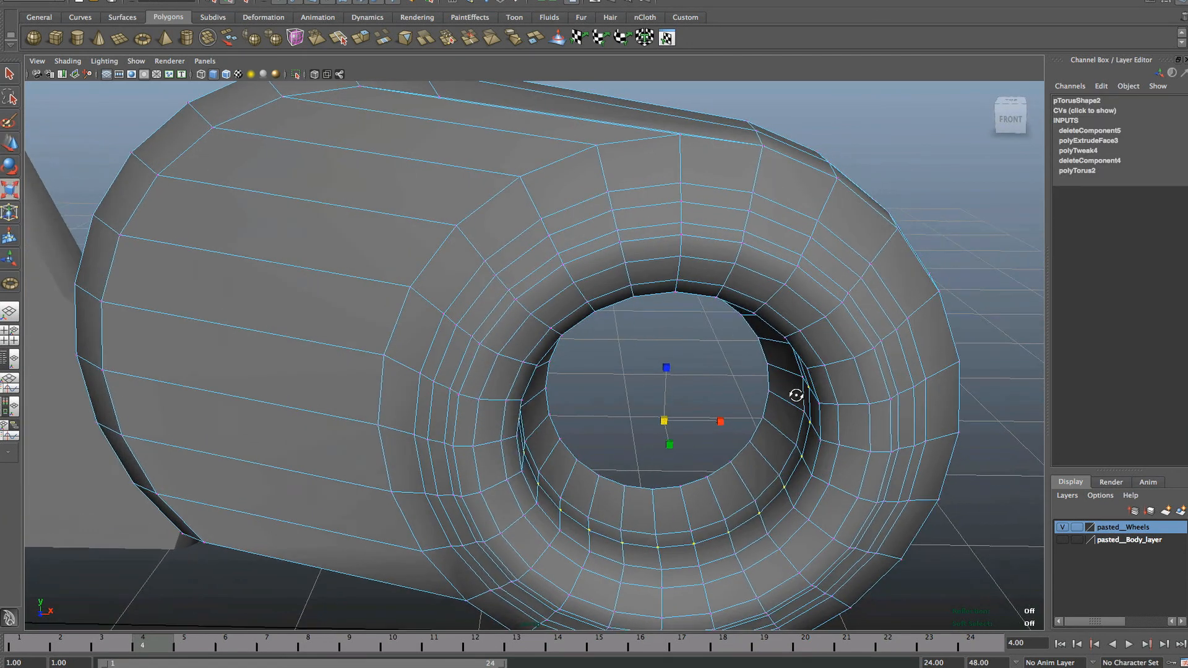
alt+drag(790, 392, 896, 400)
key(w)
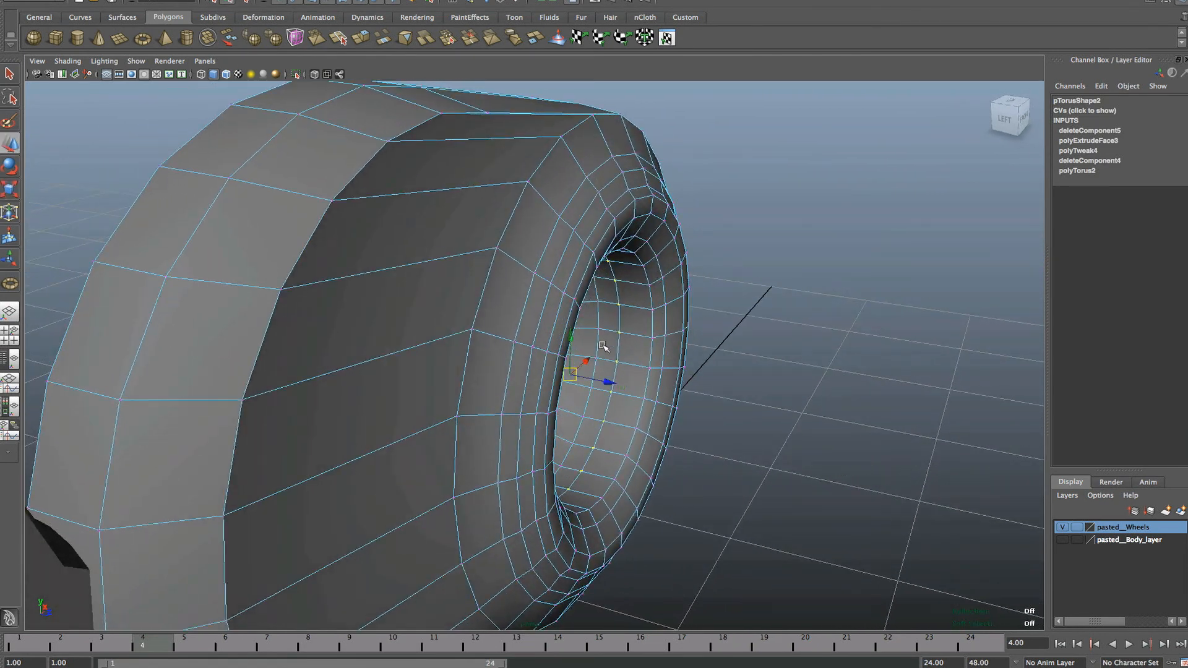
alt+drag(618, 384, 546, 333)
scroll(547, 333, down, 2)
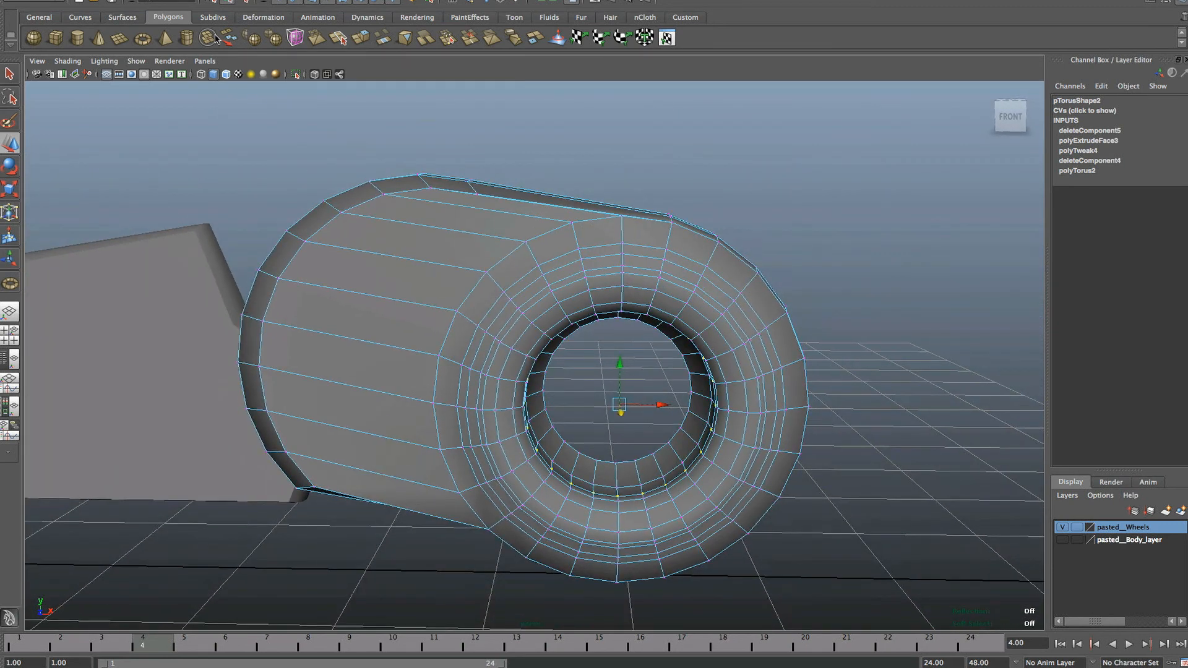
click(241, 3)
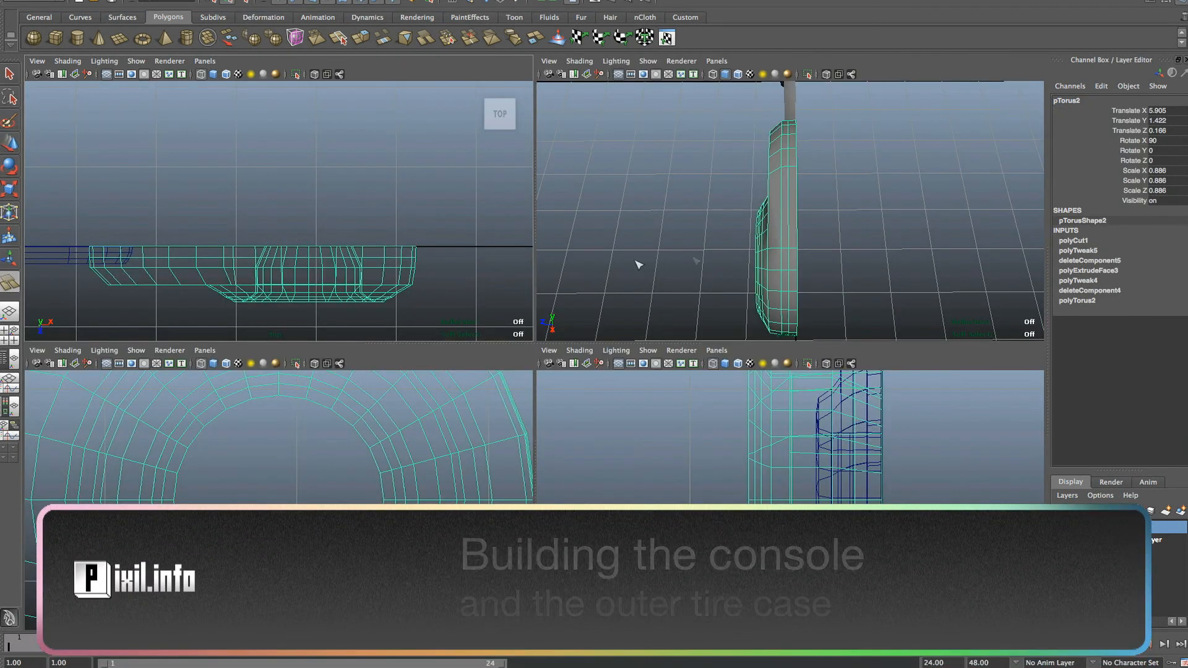
Select the strip of faces along the top of the front half and around the tire, and extrude it to form the console and outer tire case.
key(space)
alt+drag(772, 328, 693, 545)
right_drag(613, 403, 613, 410)
alt+drag(612, 410, 587, 311)
alt+drag(629, 348, 511, 296)
alt+drag(515, 345, 551, 309)
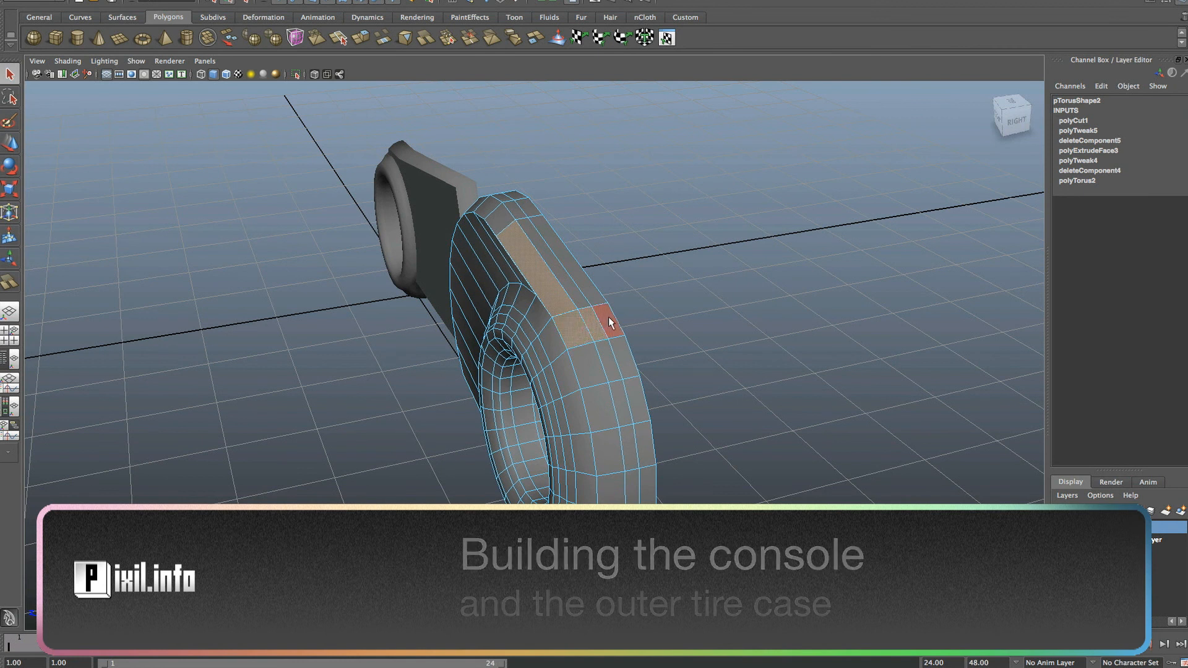
shift+click(607, 322)
shift+click(591, 366)
shift+click(603, 401)
alt+drag(616, 442, 581, 397)
alt+drag(581, 444, 804, 274)
key(ctrl+e)
key(f)
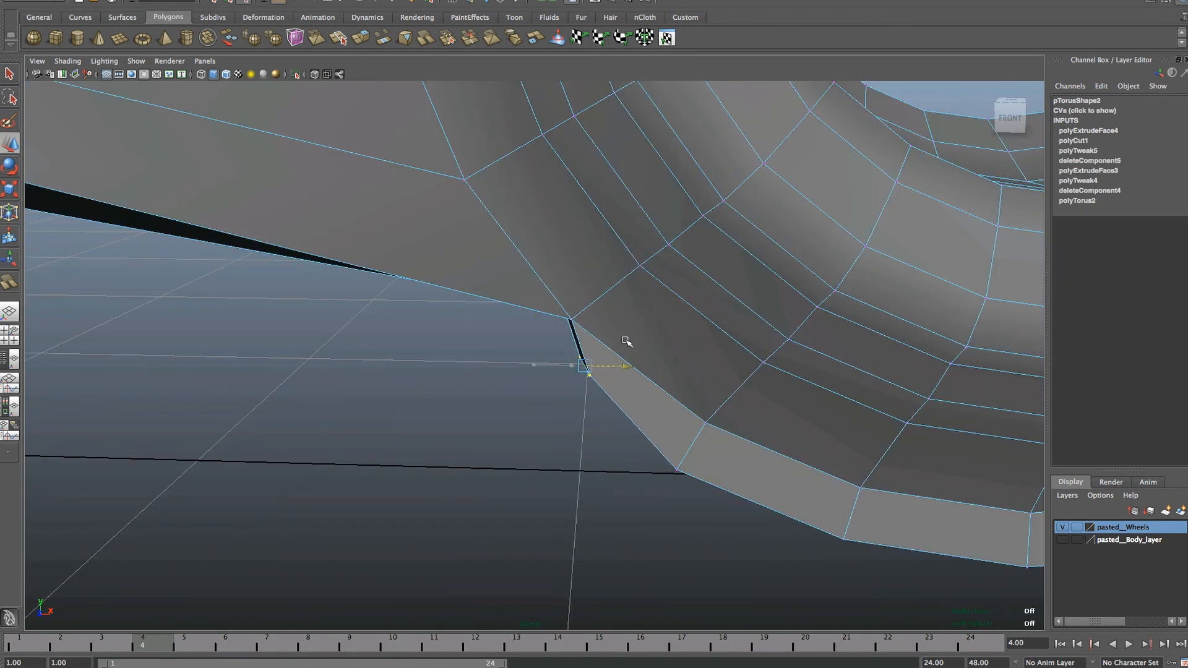
Select the ring of faces around the front wheel's rim and assign a bright blue shader to it.
alt+drag(630, 339, 703, 352)
right_click(510, 288)
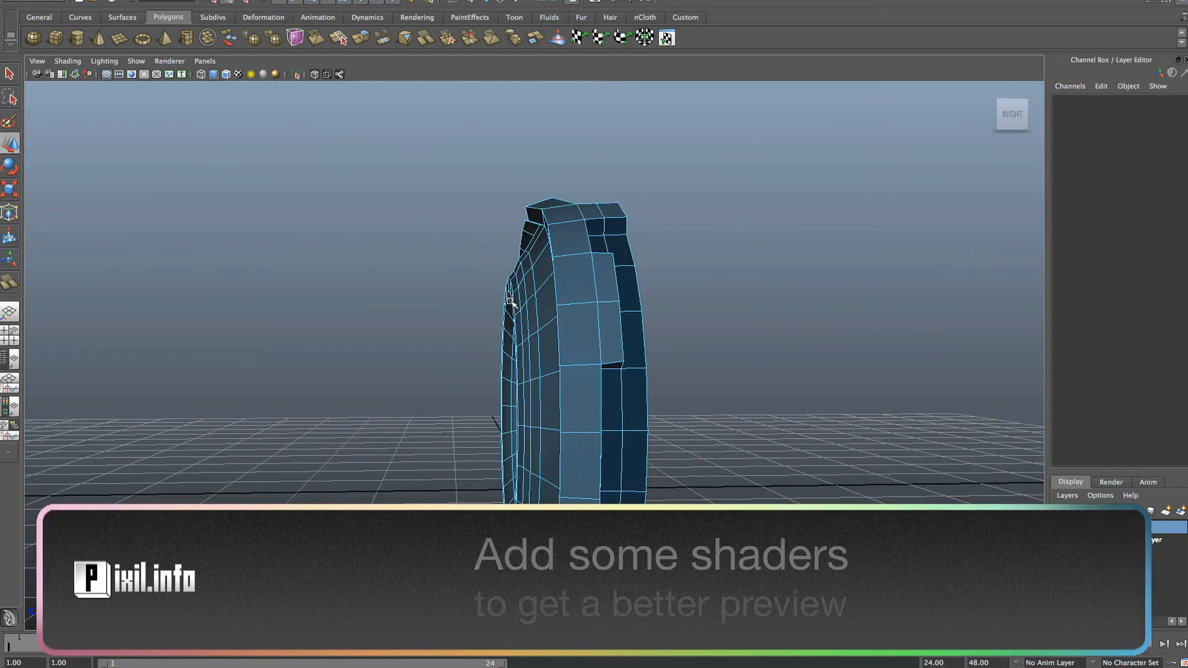
alt+drag(517, 302, 653, 314)
shift+double_click(653, 314)
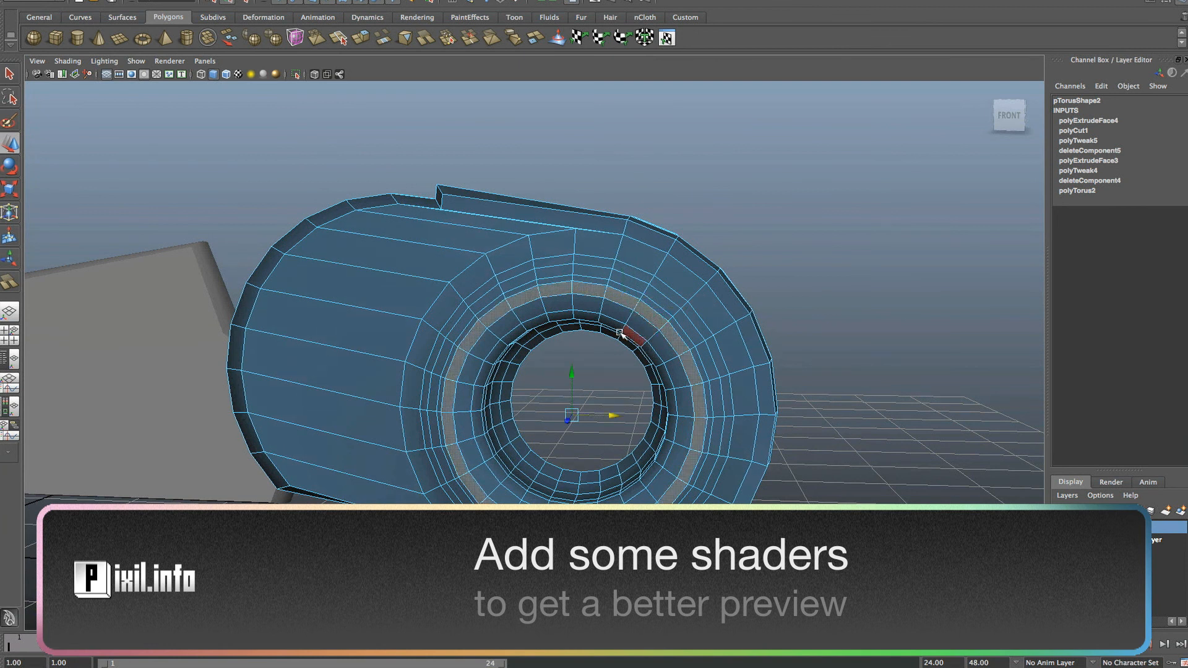
right_drag(501, 314, 519, 492)
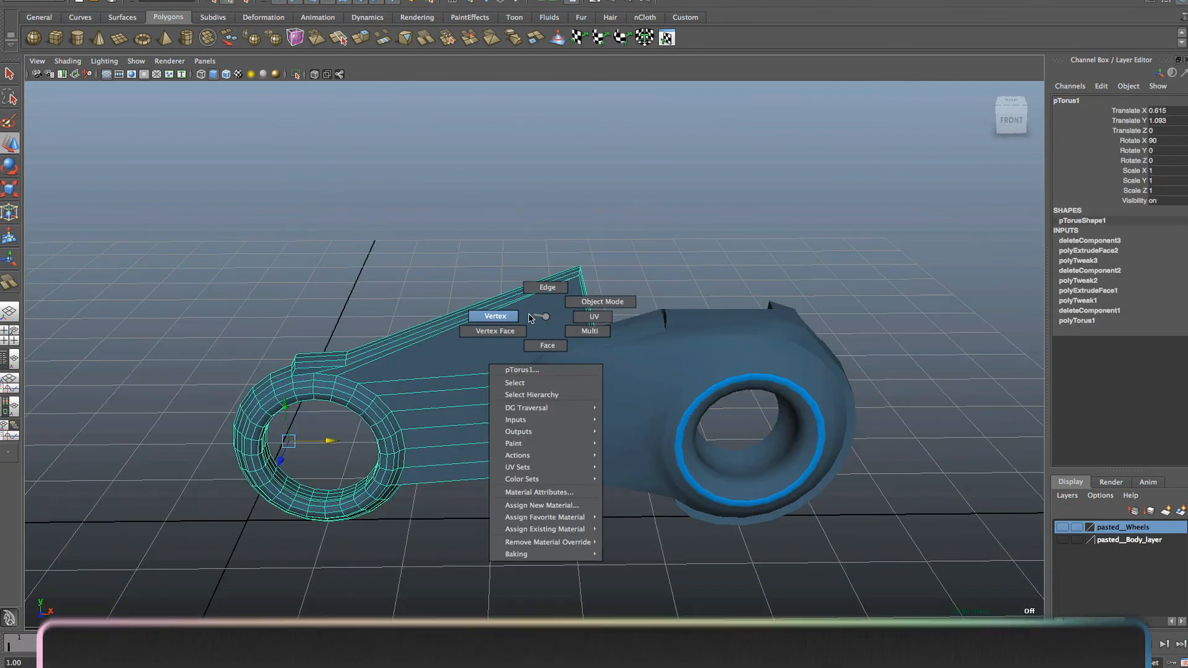
Reshape the back portion's outline in X-ray view by moving its peak vertices rearward and down and its upper front corner vertices up.
right_drag(531, 313, 537, 277)
key(alt+x)
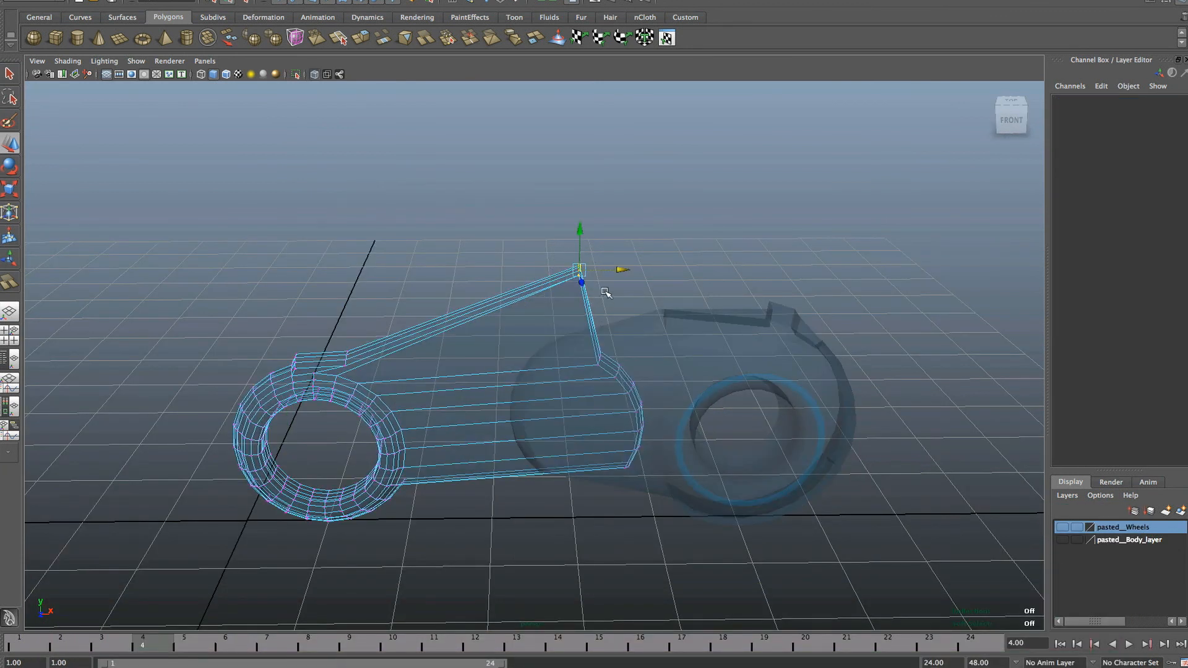
drag(618, 270, 490, 300)
drag(446, 251, 456, 279)
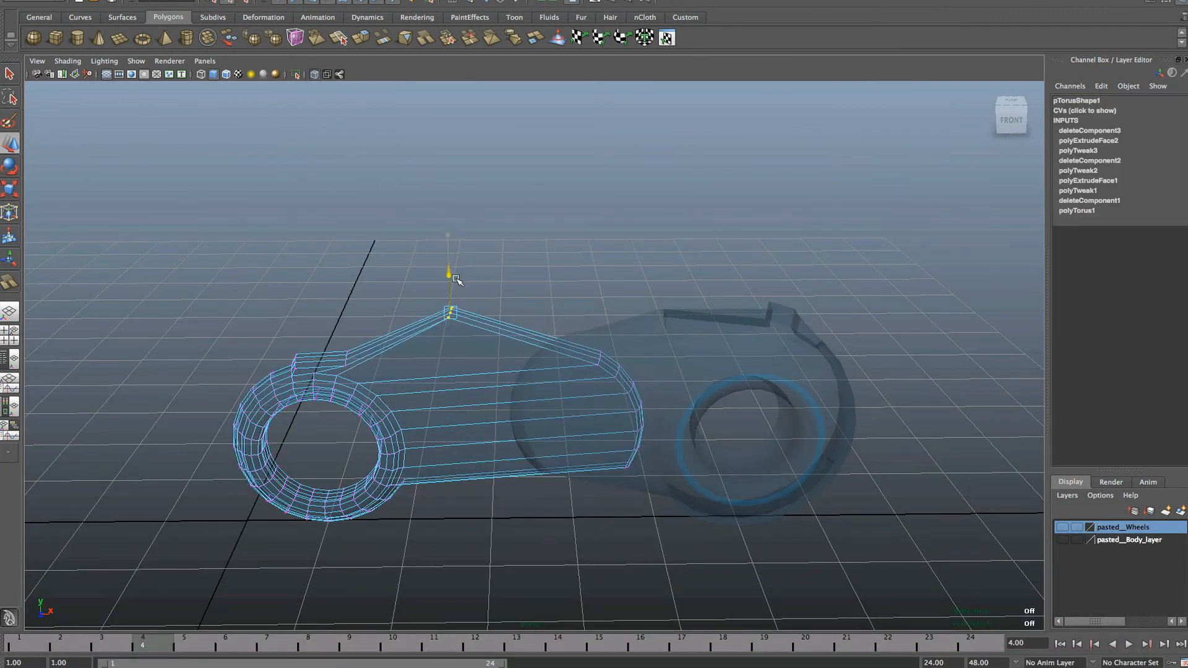
drag(595, 364, 606, 370)
drag(601, 318, 603, 256)
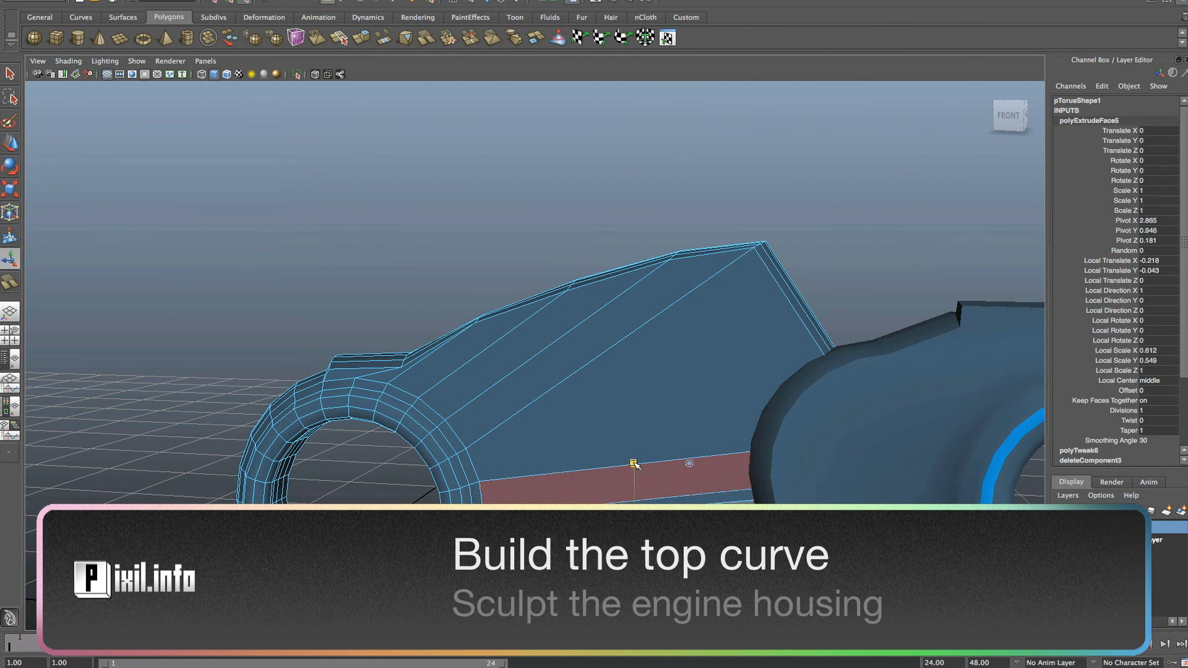
Shape the extruded face on the back portion's lower side into an engine housing recess and show the rider's body.
drag(630, 457, 628, 450)
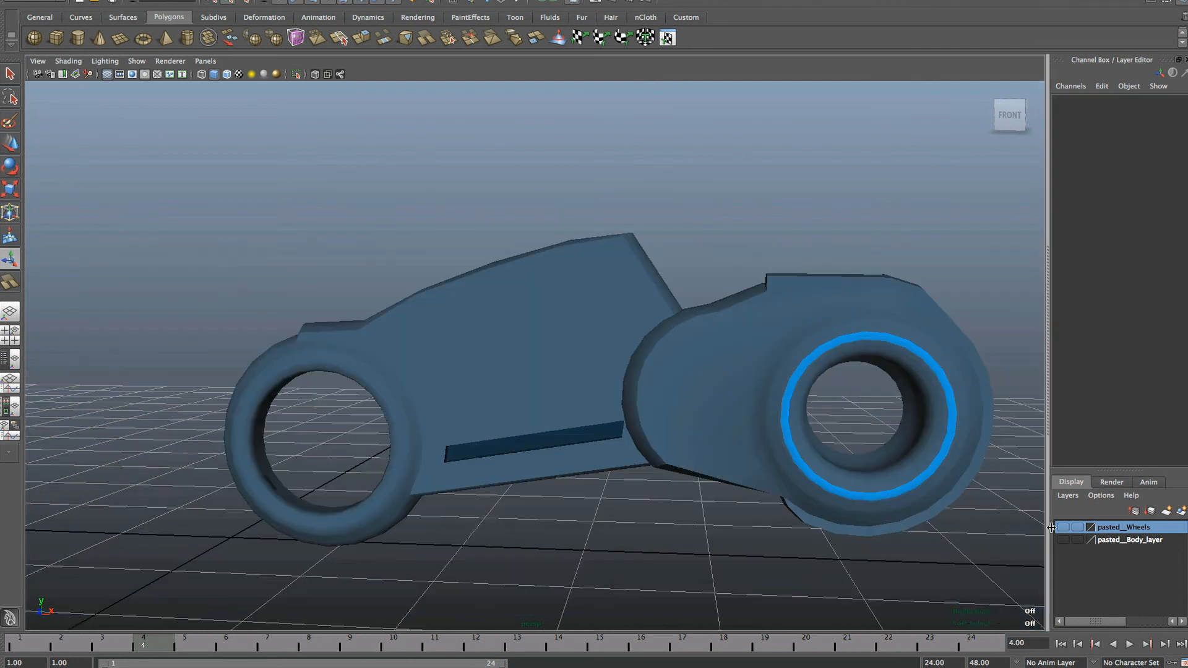
click(1062, 529)
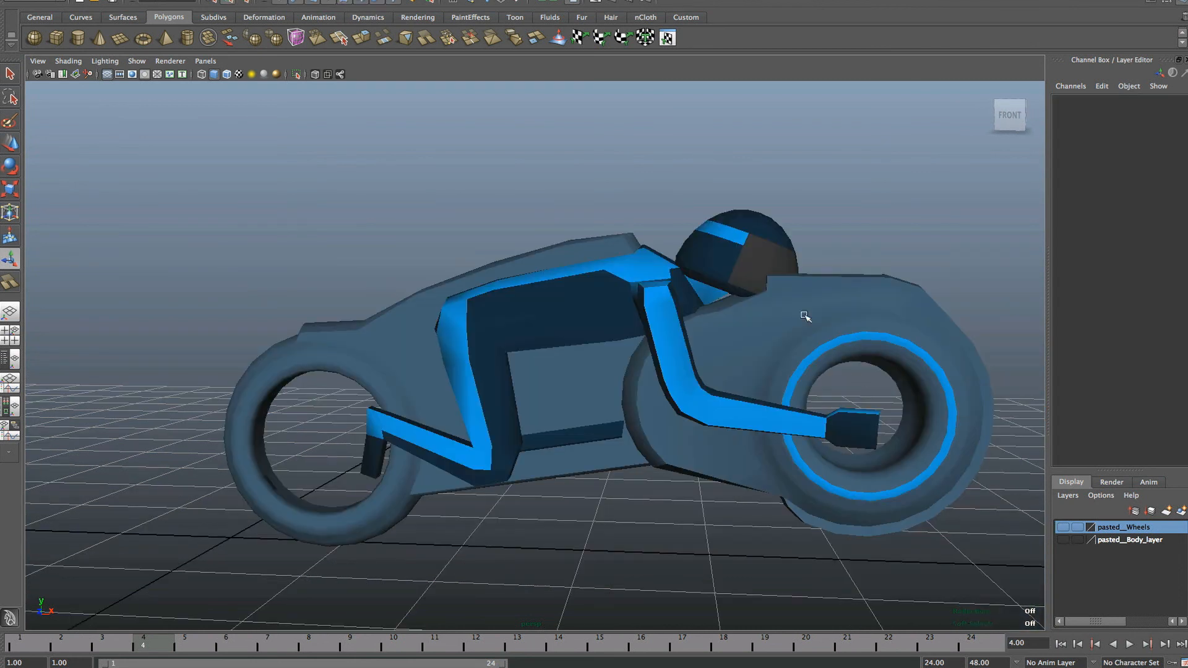
Move the open-edge vertices of the front half onto the centre line in the top view.
click(664, 311)
alt+drag(743, 377, 756, 310)
click(757, 288)
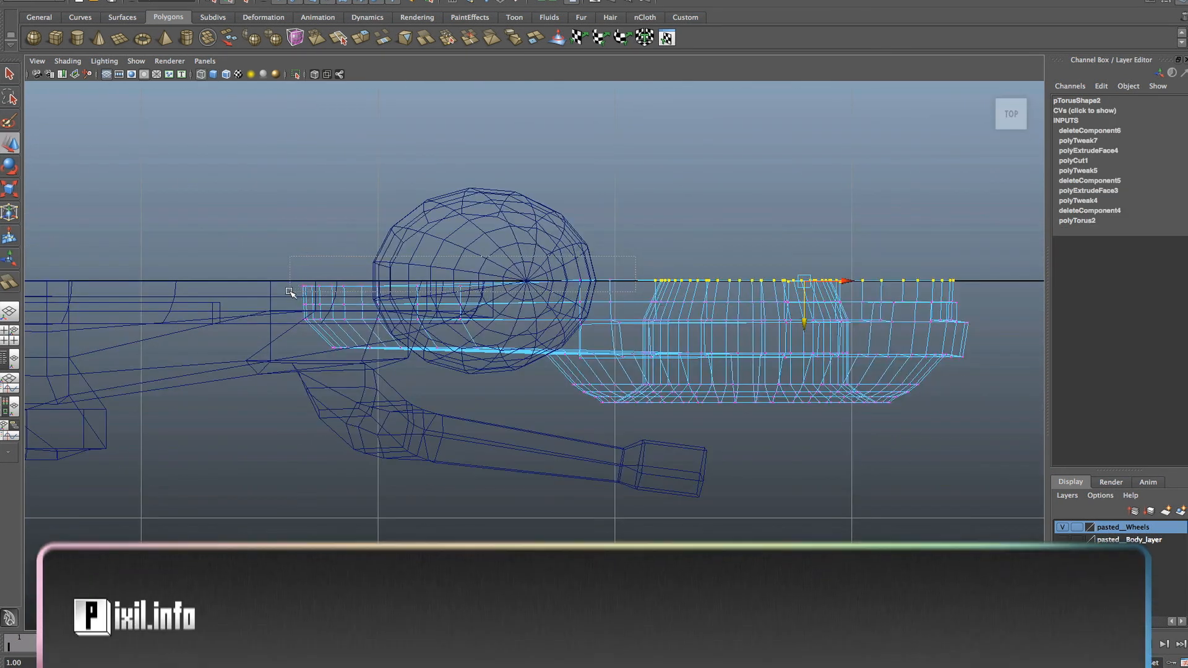
drag(463, 324, 459, 308)
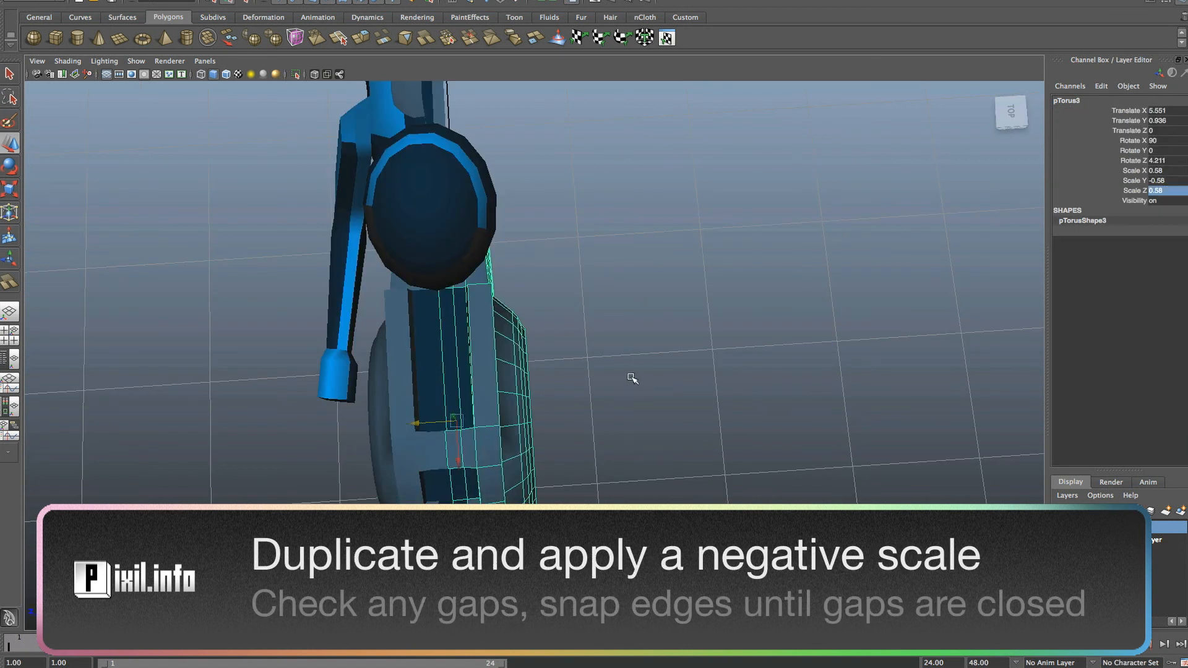
Inspect the centre seam between the mirrored front halves for gaps, with the duplicated half in vertex mode.
click(631, 379)
alt+drag(629, 425, 647, 404)
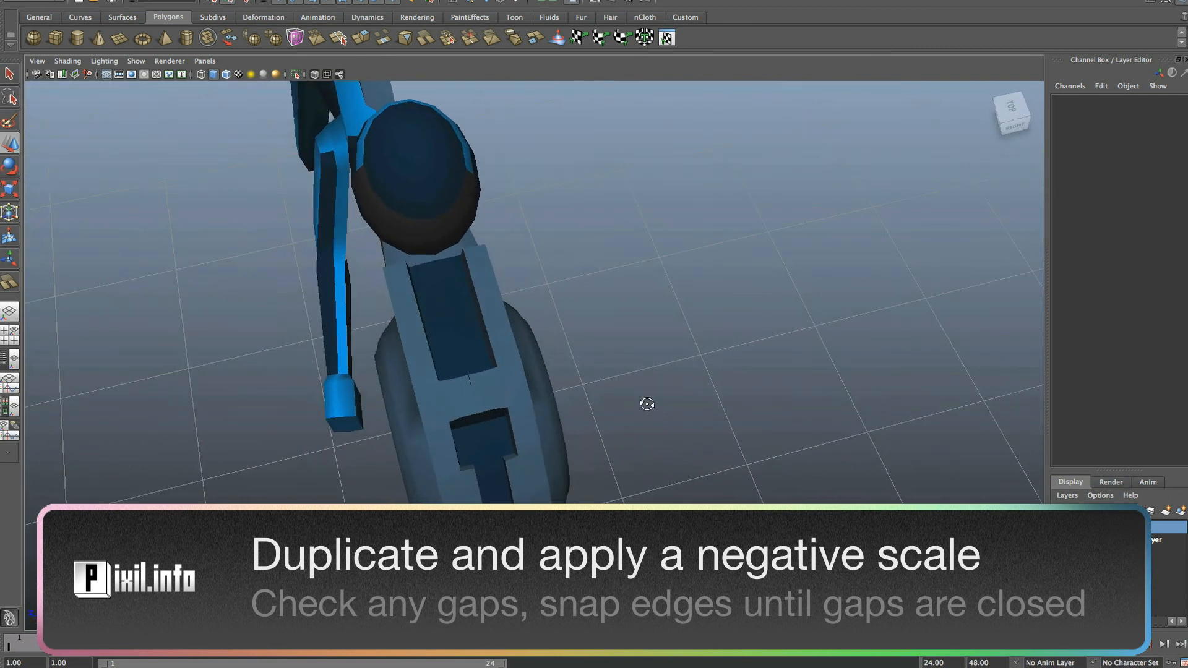
scroll(390, 392, up, 6)
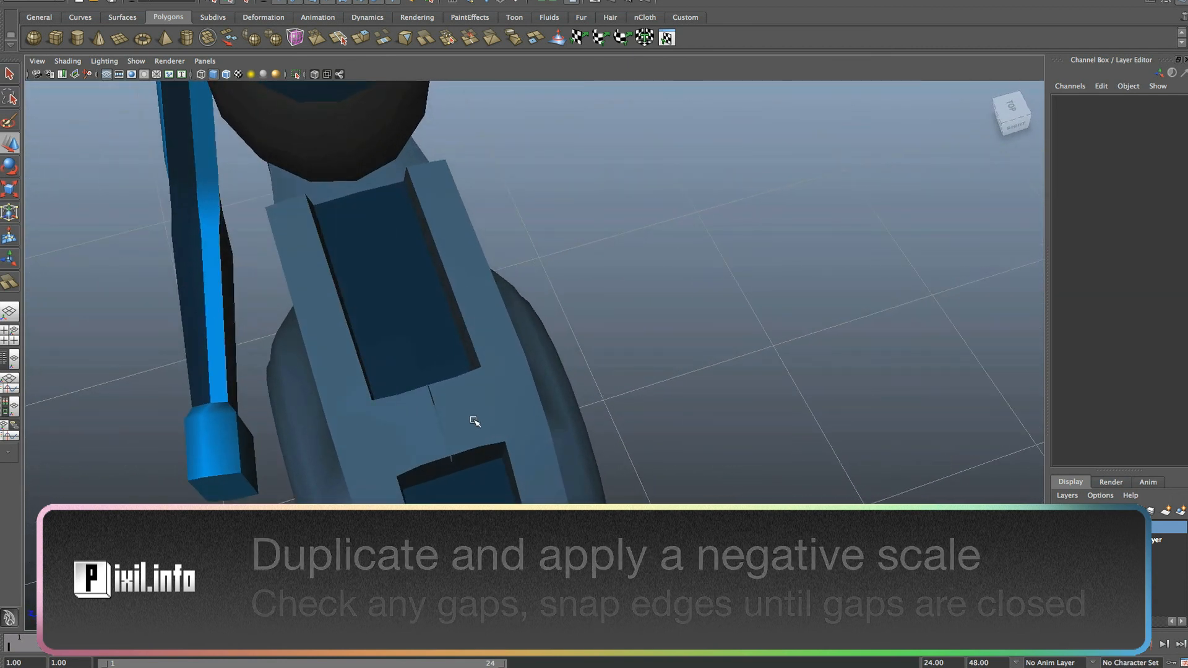
click(474, 421)
right_click(475, 421)
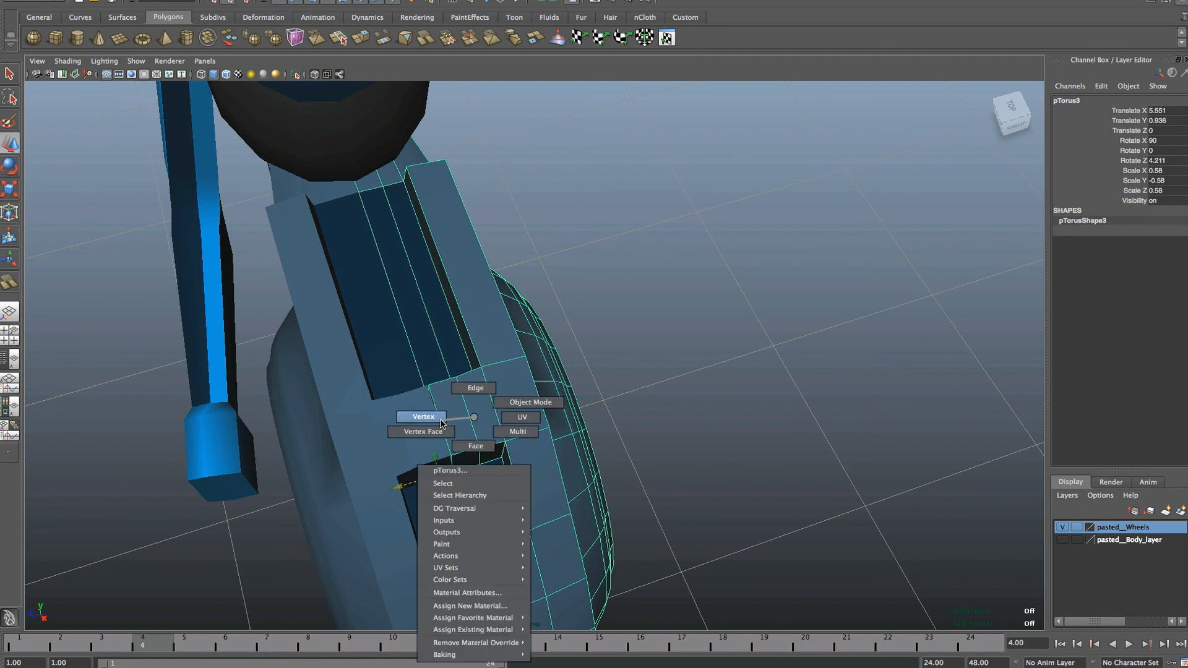
click(441, 422)
alt+drag(440, 406, 453, 433)
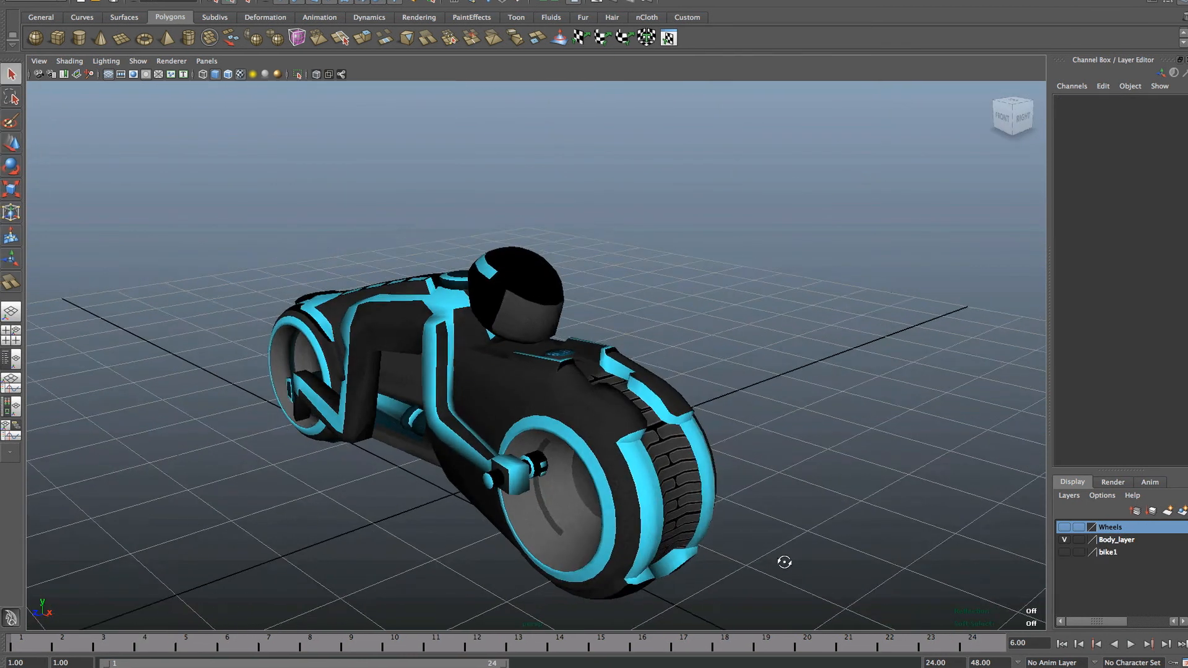
Examine the finished textured bike and rider from several sides, including the wireframe, front wheel, hand grip and tire tread.
mouse_move(785, 563)
alt+mouse_down()
mouse_move(742, 563)
mouse_move(790, 573)
mouse_move(805, 595)
mouse_move(865, 584)
mouse_move(908, 557)
mouse_move(1032, 548)
mouse_move(822, 491)
mouse_move(1014, 518)
mouse_move(601, 427)
alt+mouse_up()
click(436, 437)
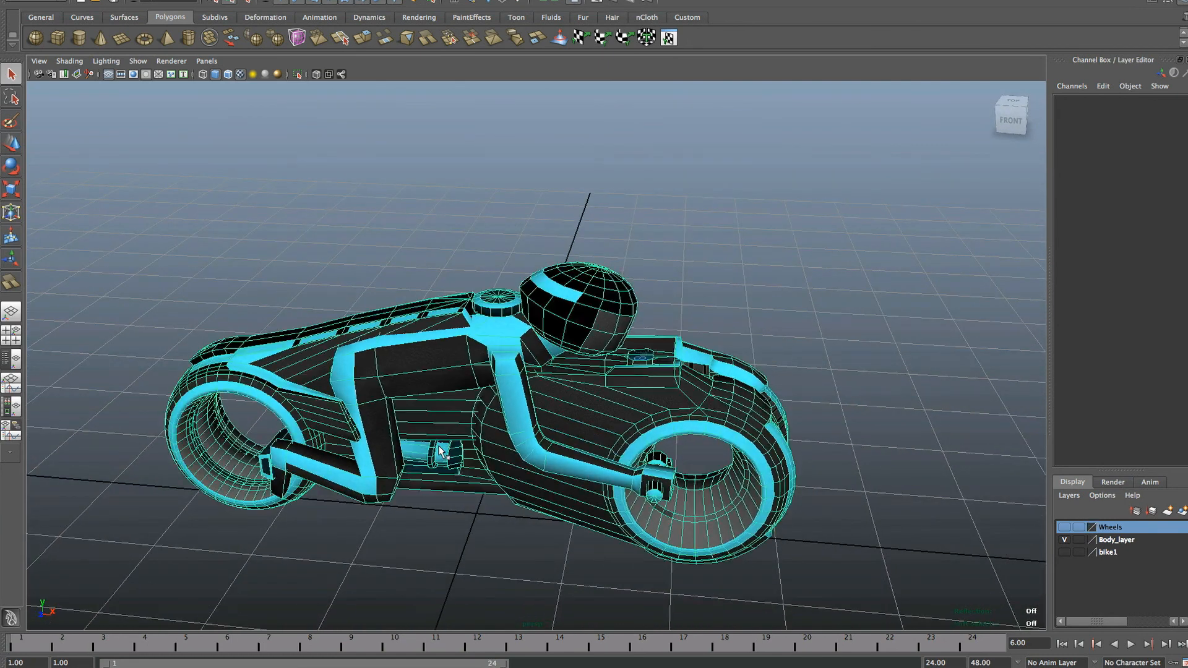
alt+drag(444, 477, 280, 470)
scroll(538, 447, up, 8)
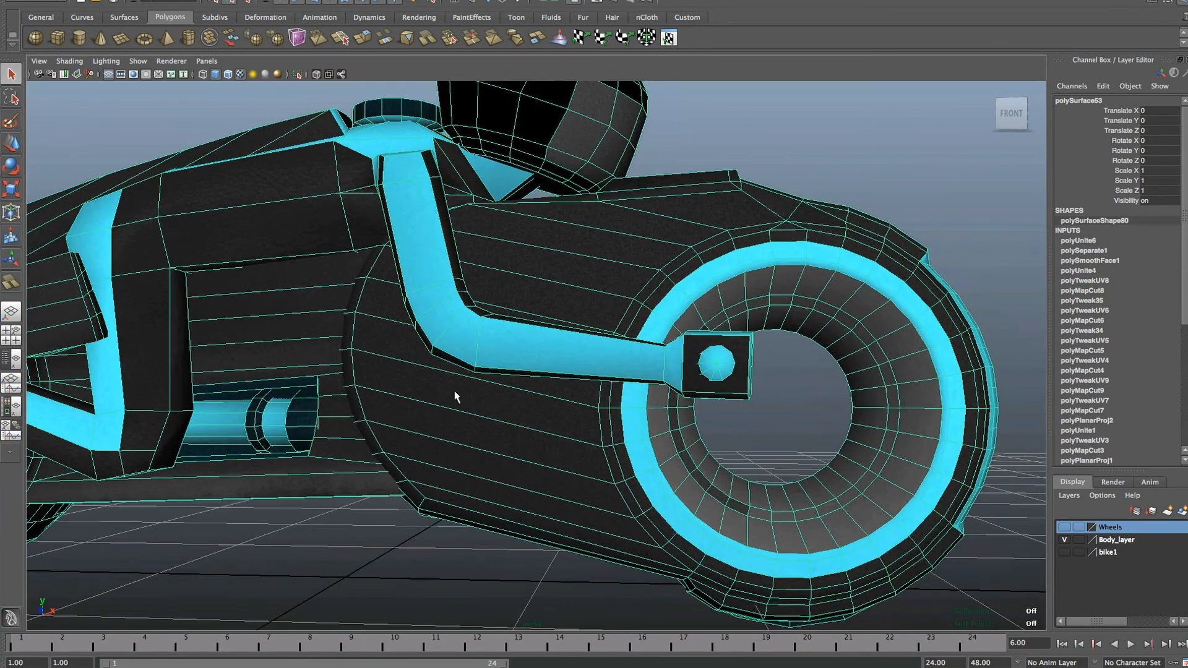
alt+drag(456, 393, 361, 528)
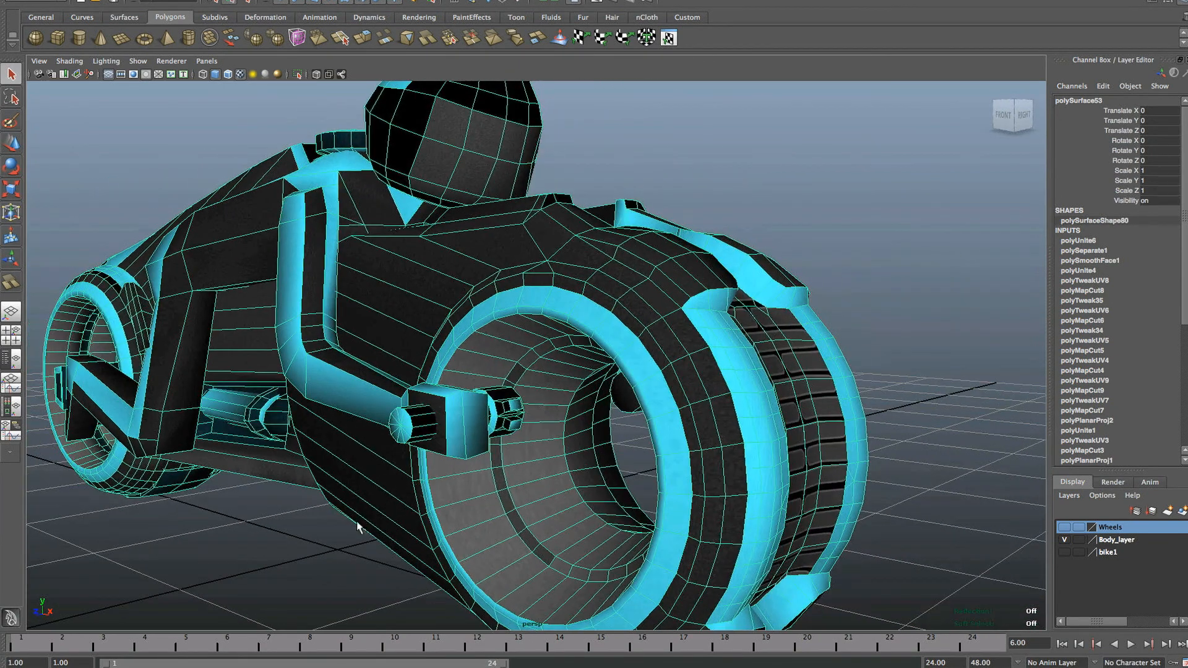
click(465, 447)
click(516, 422)
click(343, 554)
alt+drag(392, 535, 398, 544)
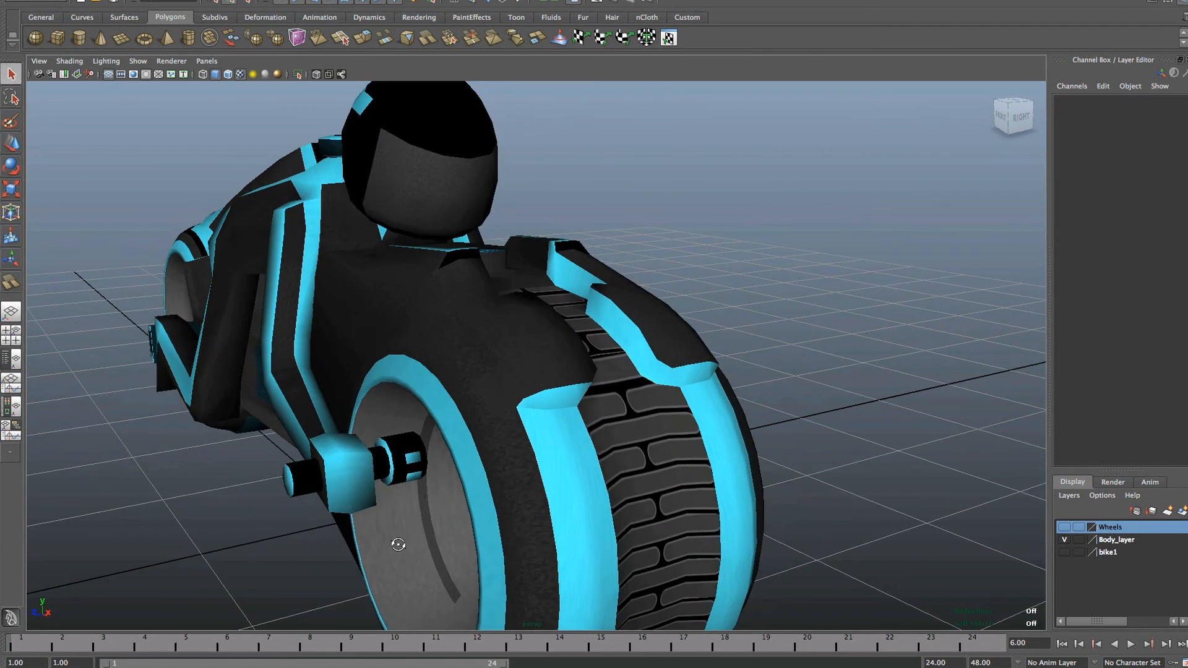
alt+drag(526, 450, 499, 470)
alt+right_drag(499, 470, 588, 457)
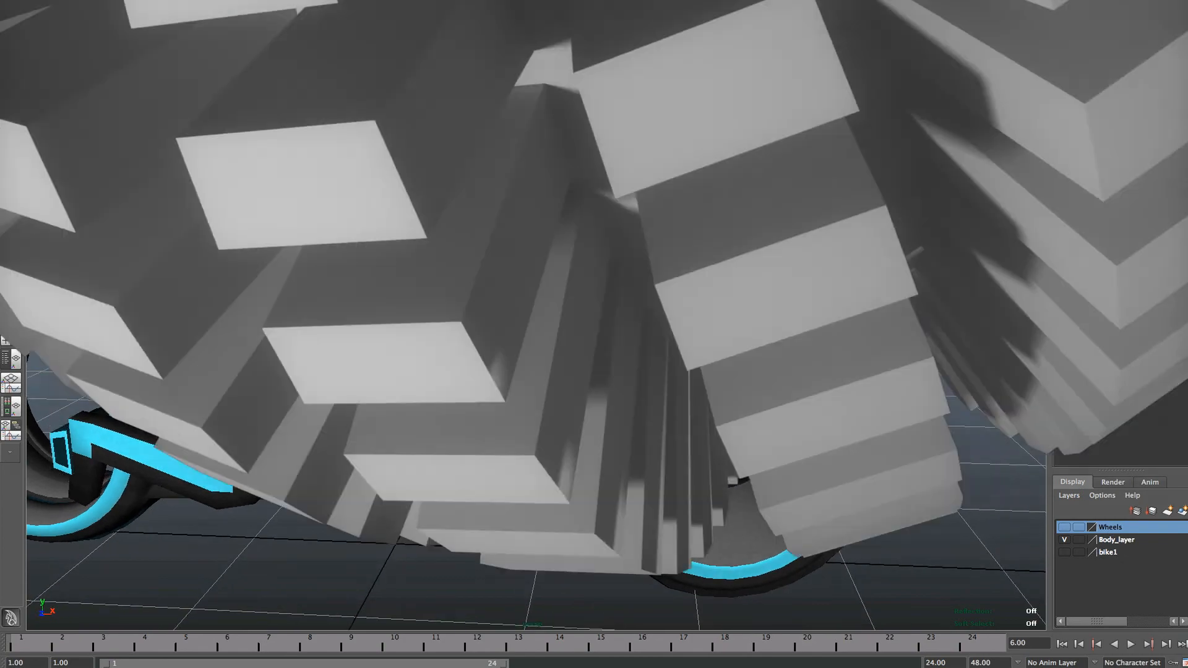